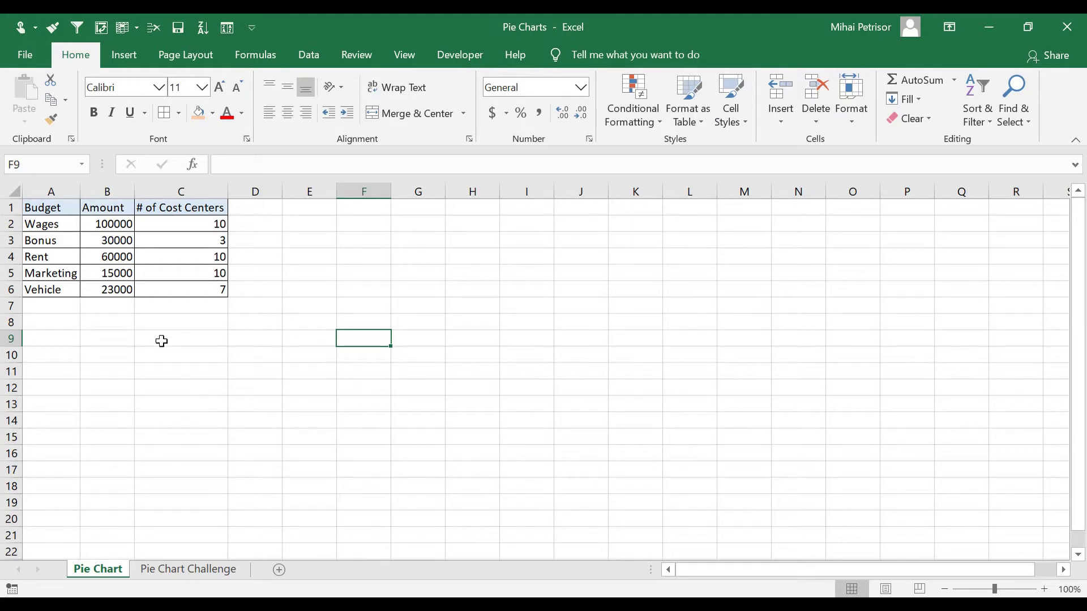
# - Make the header cells A1:C1 of the budget table bold
pyautogui.click(146, 358)
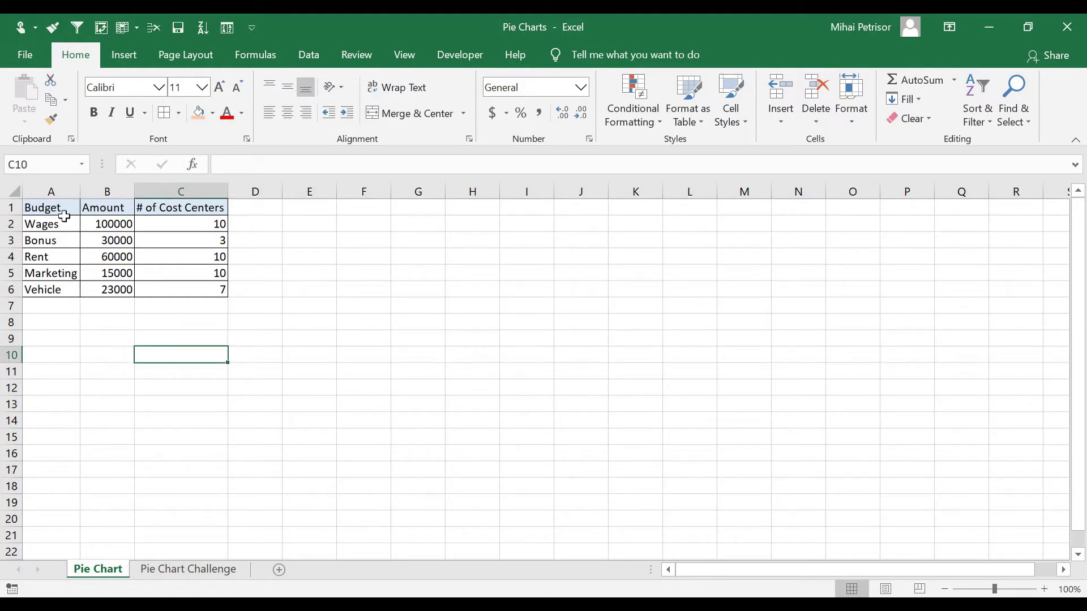
pyautogui.moveTo(64, 217); pyautogui.dragTo(151, 207)
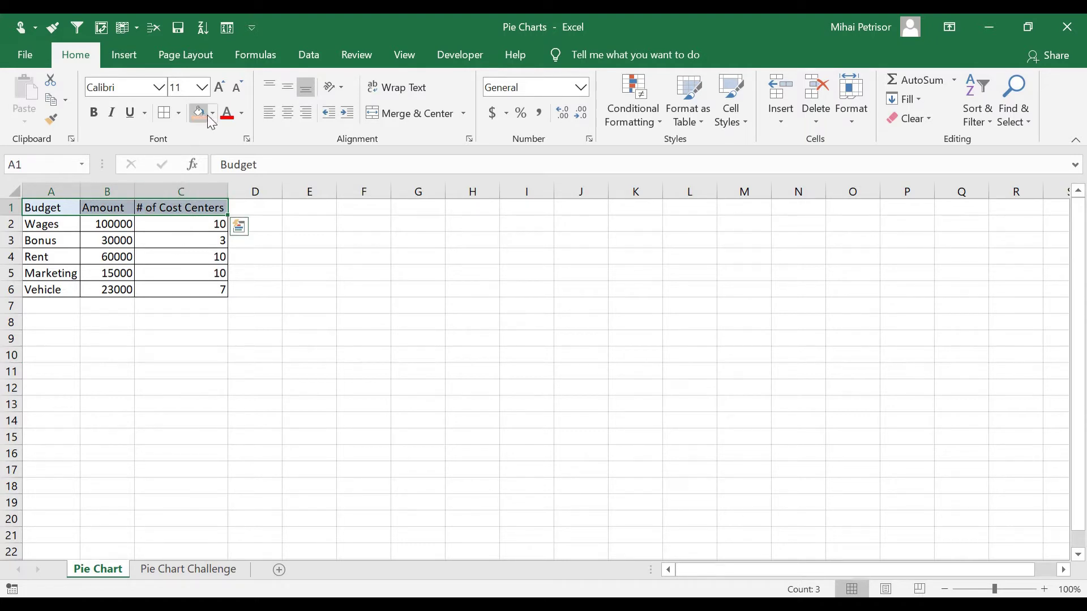
pyautogui.click(95, 121)
pyautogui.click(61, 457)
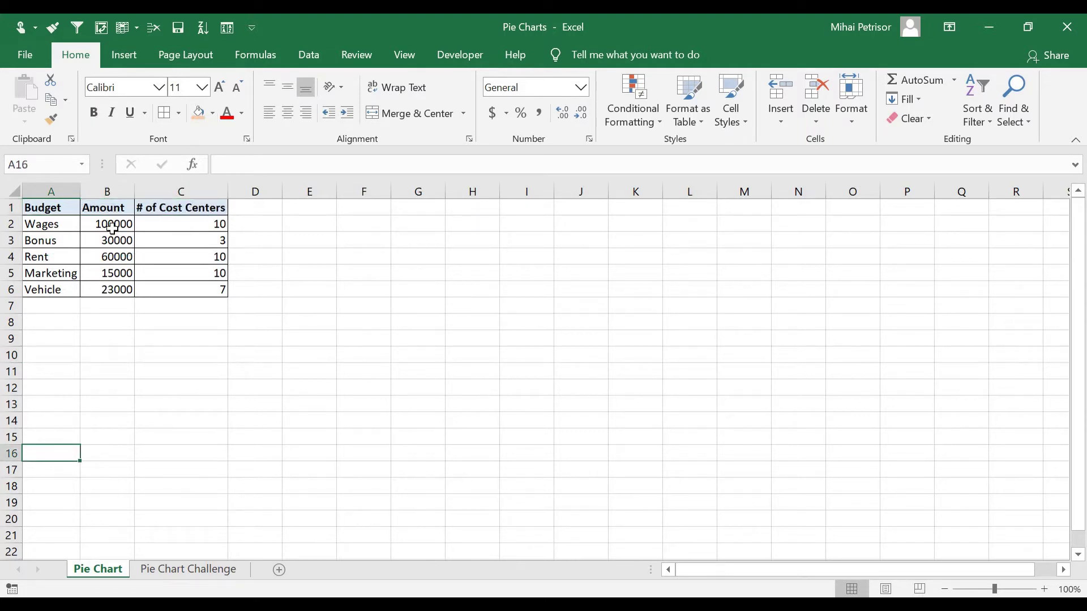
pyautogui.moveTo(108, 224); pyautogui.dragTo(117, 286)
pyautogui.click(117, 365)
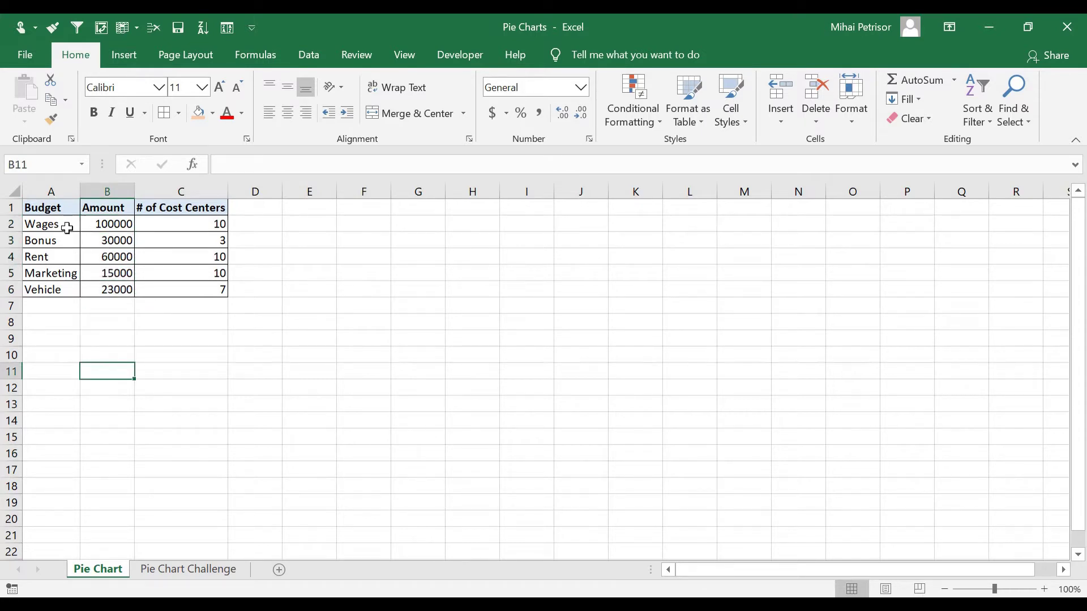
pyautogui.moveTo(68, 223); pyautogui.dragTo(62, 289)
pyautogui.click(107, 224)
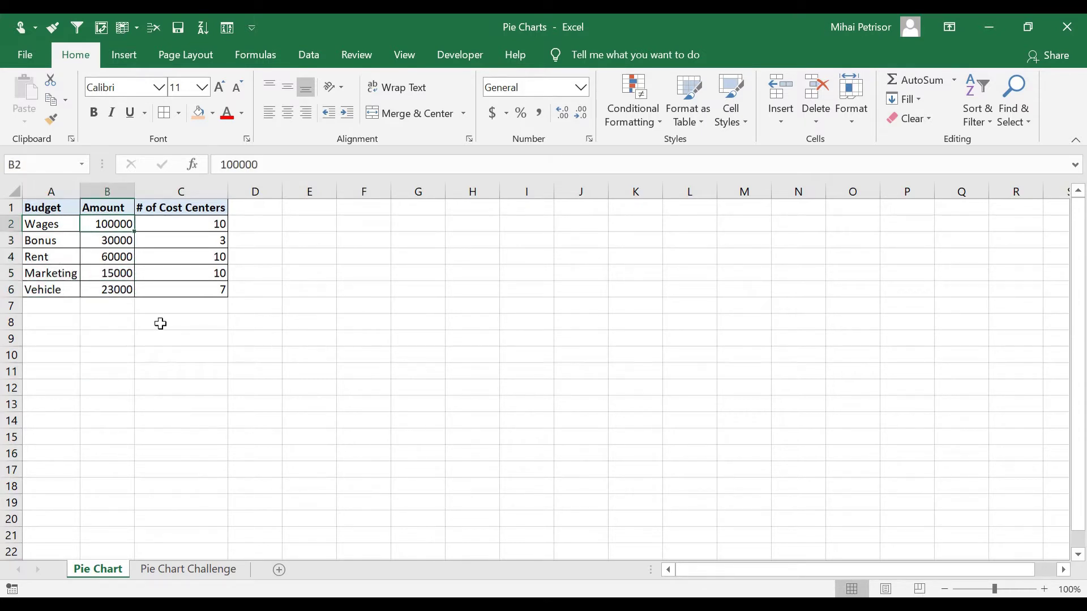
pyautogui.click(163, 324)
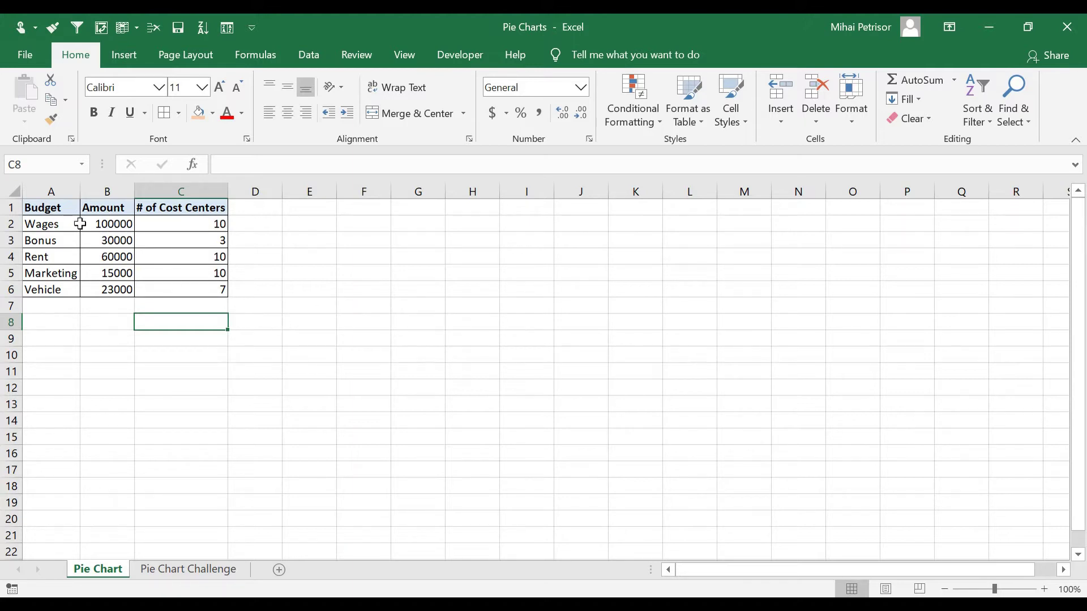
pyautogui.click(130, 339)
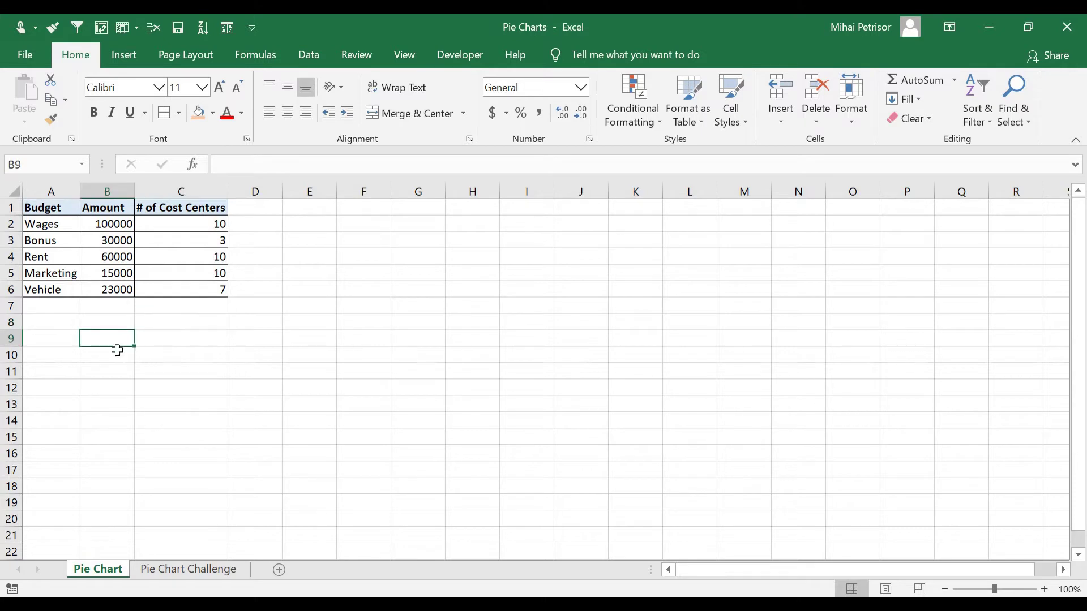
# - Insert a 2-D pie chart from the Budget and Amount data in A1:B6 and place it right beside the table
pyautogui.moveTo(67, 209); pyautogui.dragTo(110, 289)
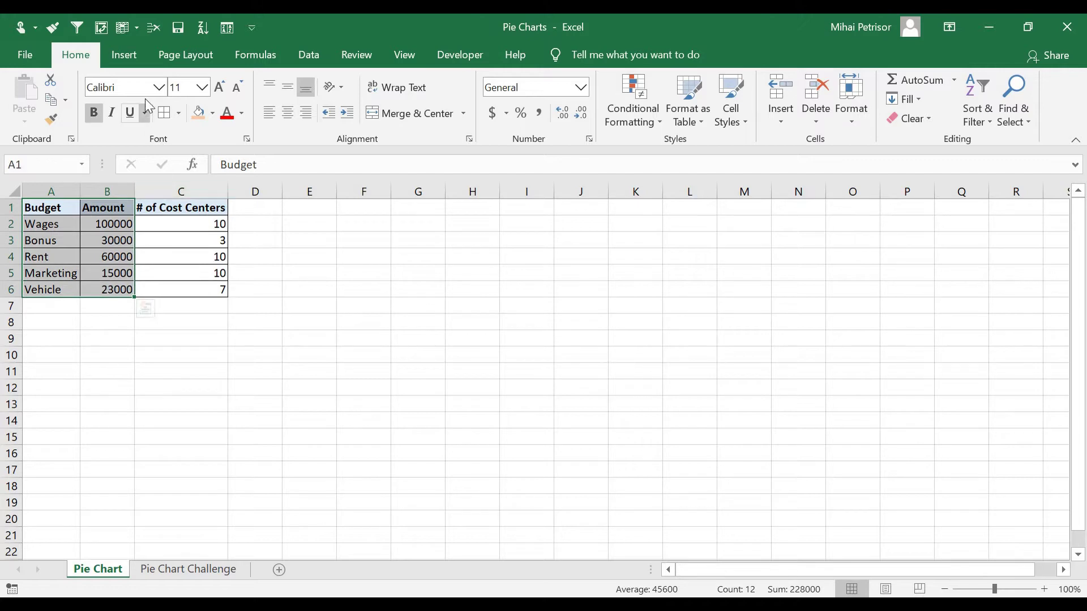
pyautogui.click(125, 55)
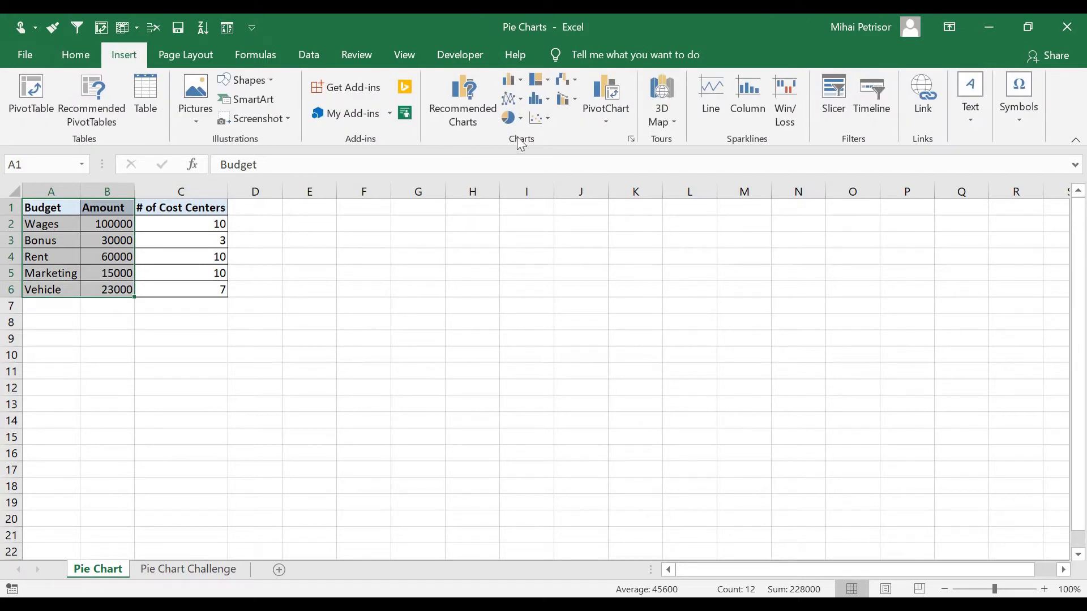
pyautogui.click(522, 118)
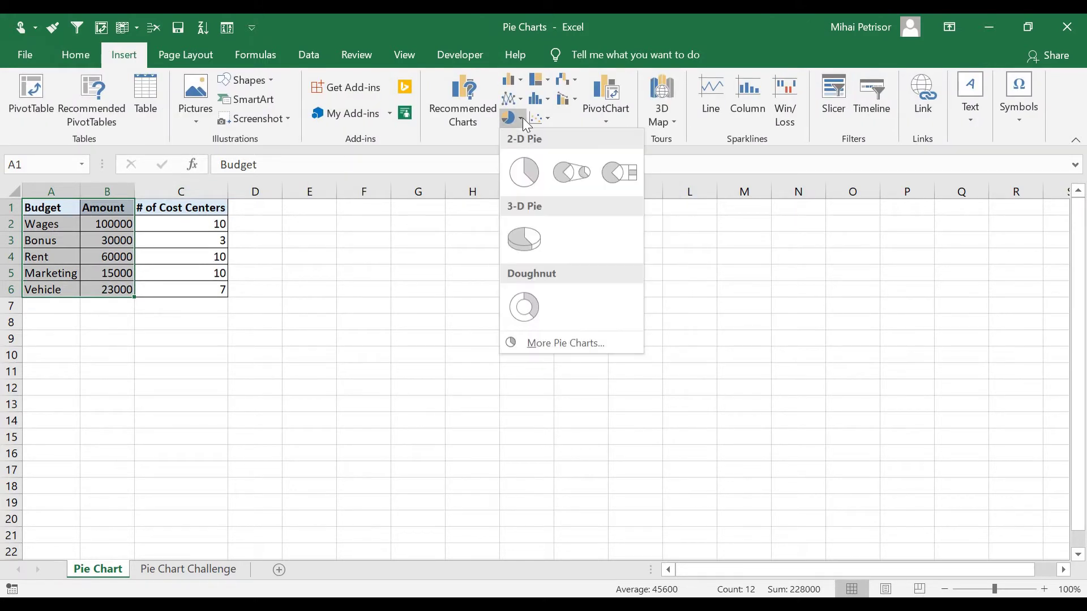
pyautogui.click(525, 172)
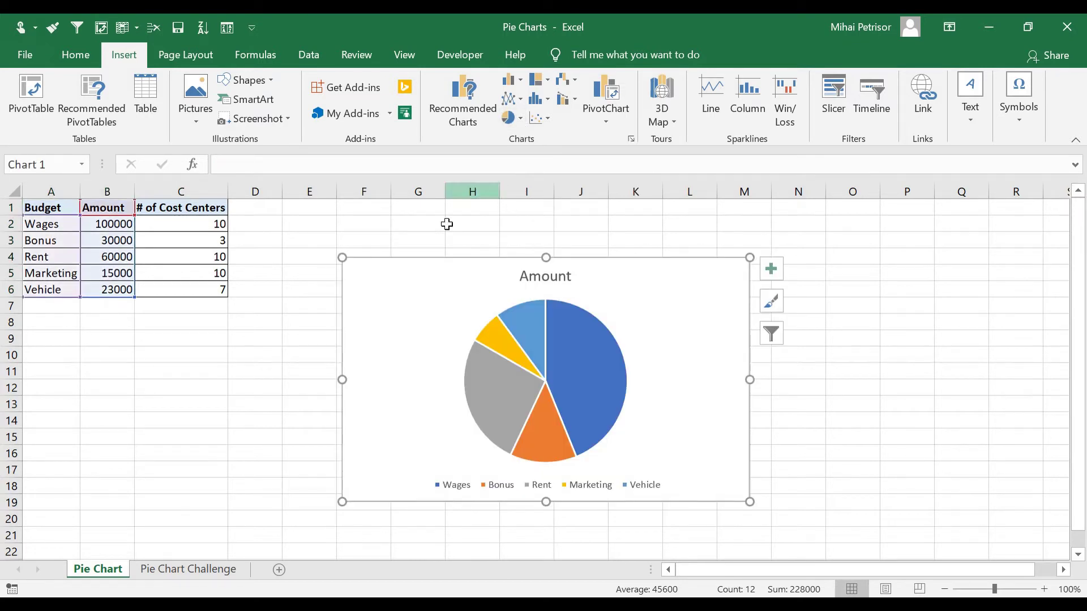
pyautogui.moveTo(634, 296); pyautogui.dragTo(548, 244)
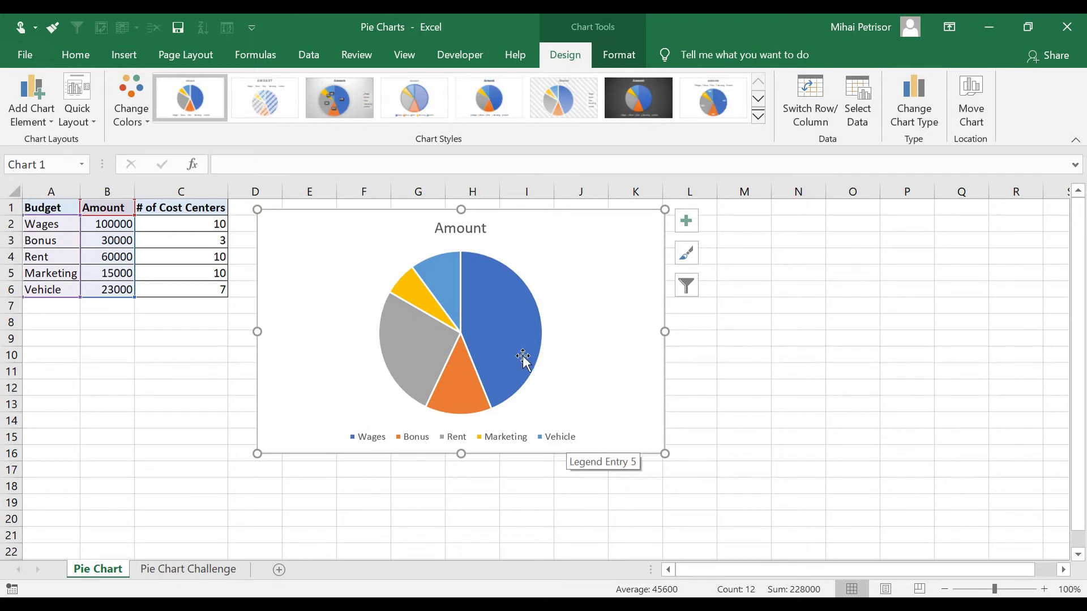
# - Add data labels to the pie slices and have them show the percentage instead of the value
pyautogui.rightClick(506, 334)
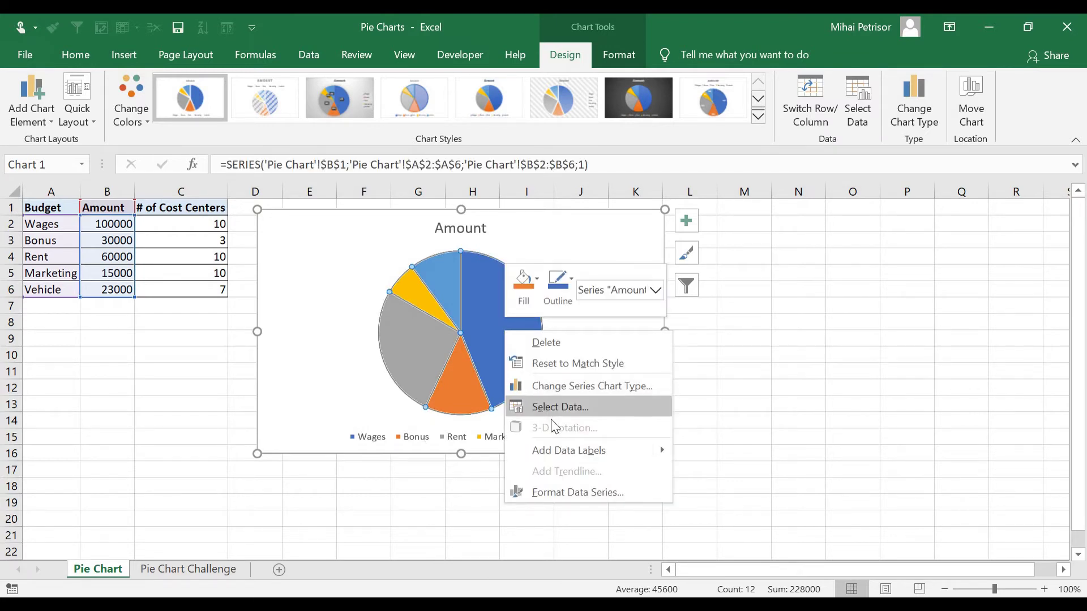
pyautogui.click(560, 447)
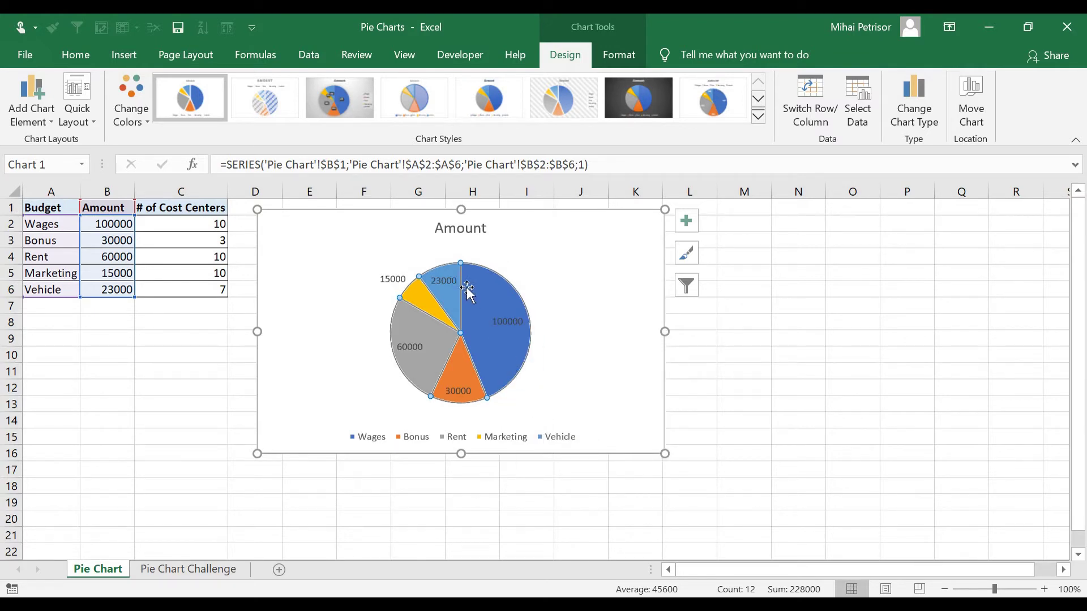
pyautogui.click(508, 321)
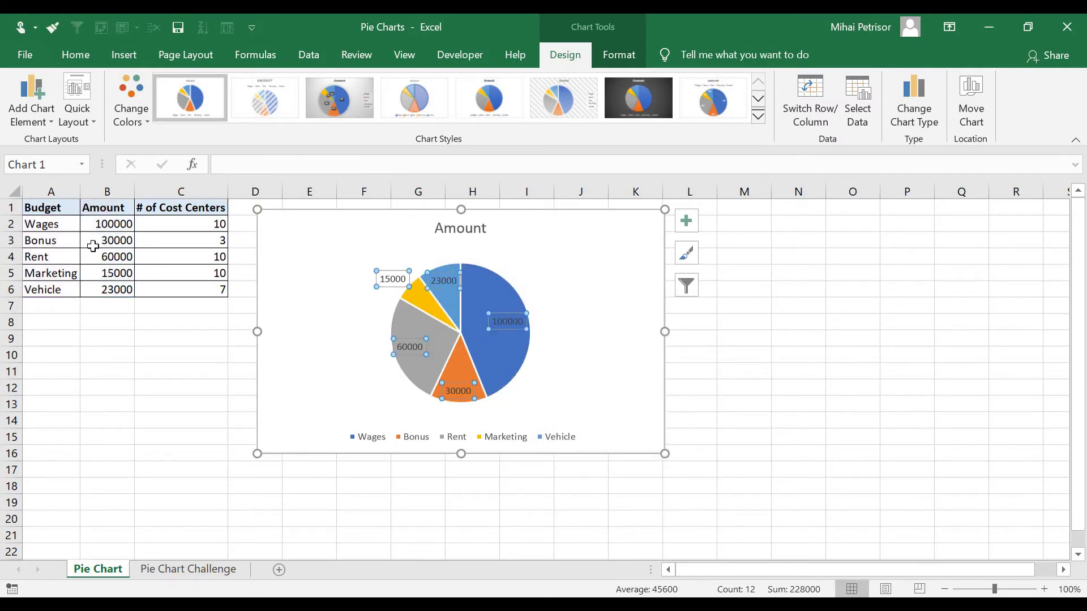
pyautogui.rightClick(521, 322)
pyautogui.click(597, 509)
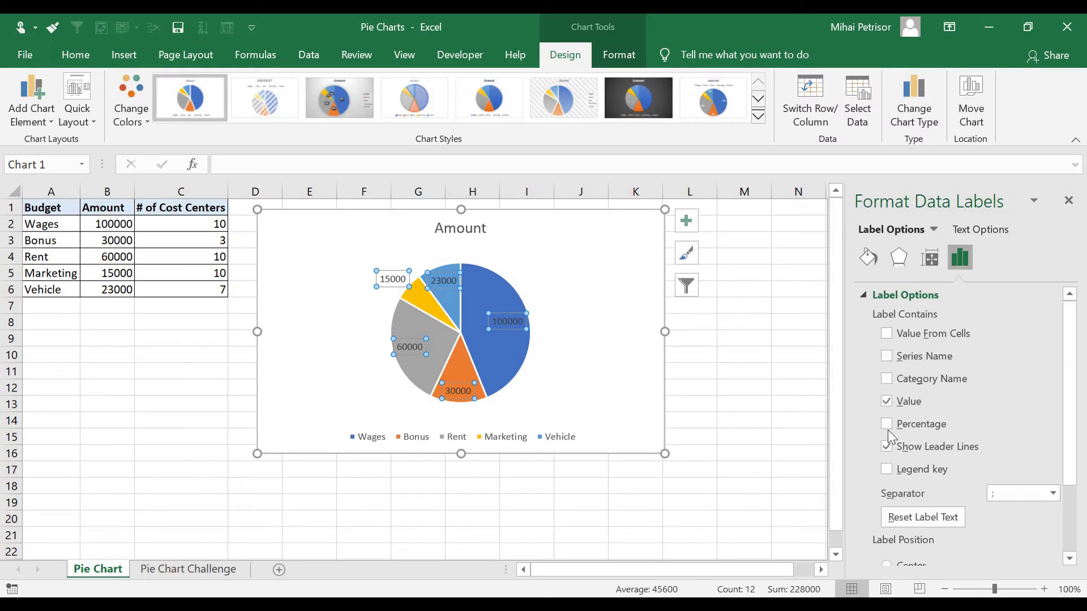
pyautogui.click(908, 405)
pyautogui.click(901, 424)
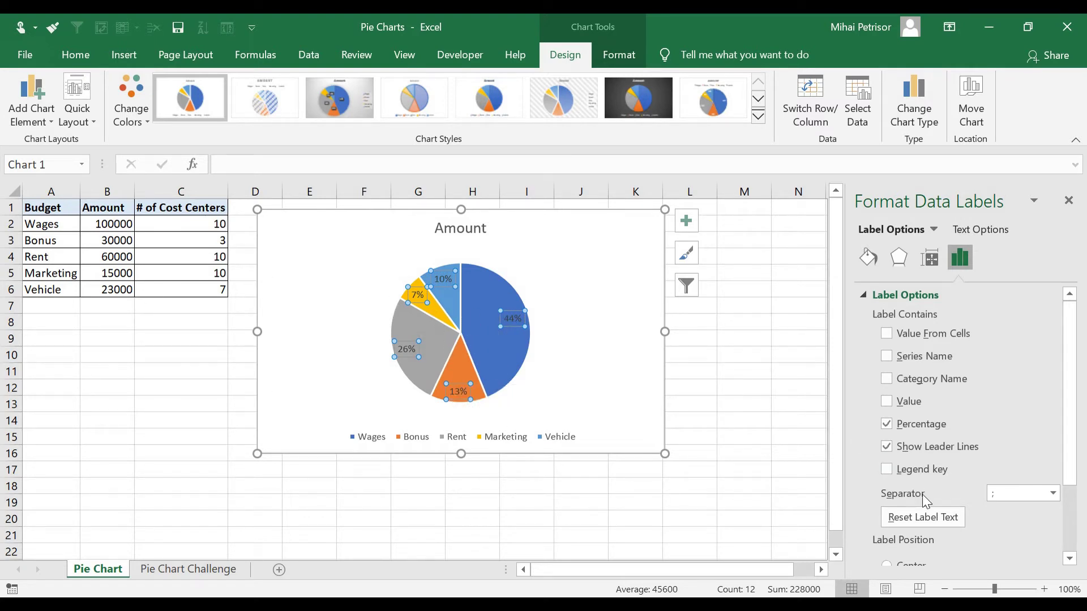
pyautogui.click(546, 423)
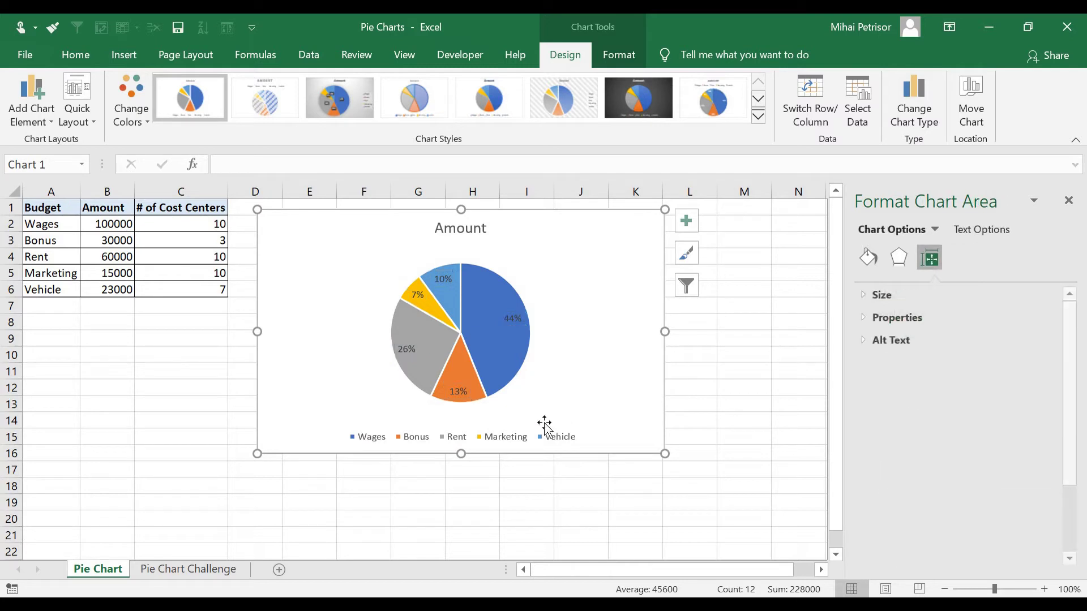
pyautogui.click(459, 443)
pyautogui.click(569, 357)
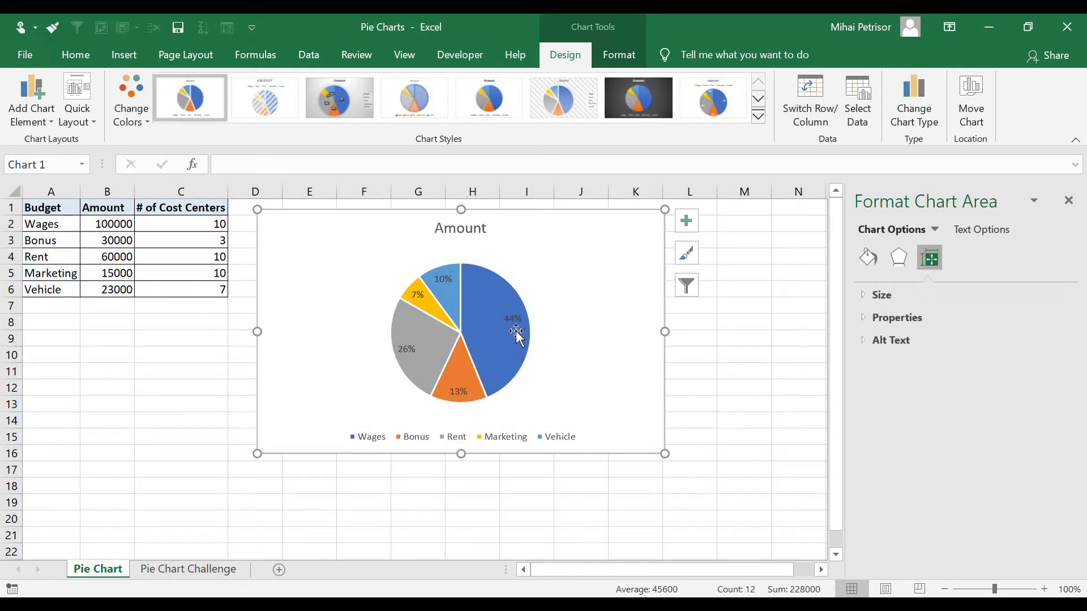
pyautogui.click(483, 314)
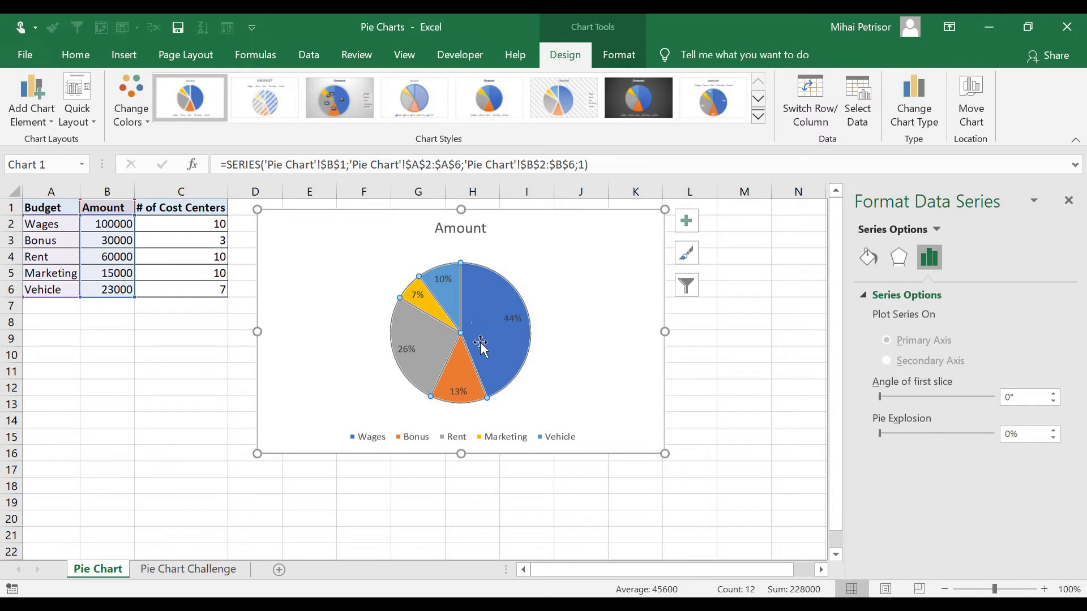
pyautogui.moveTo(884, 432)
pyautogui.mouseDown()
pyautogui.moveTo(898, 436)
pyautogui.moveTo(868, 427)
pyautogui.mouseUp()
# - Make all the pie's data labels bold with font size 10
pyautogui.click(450, 282)
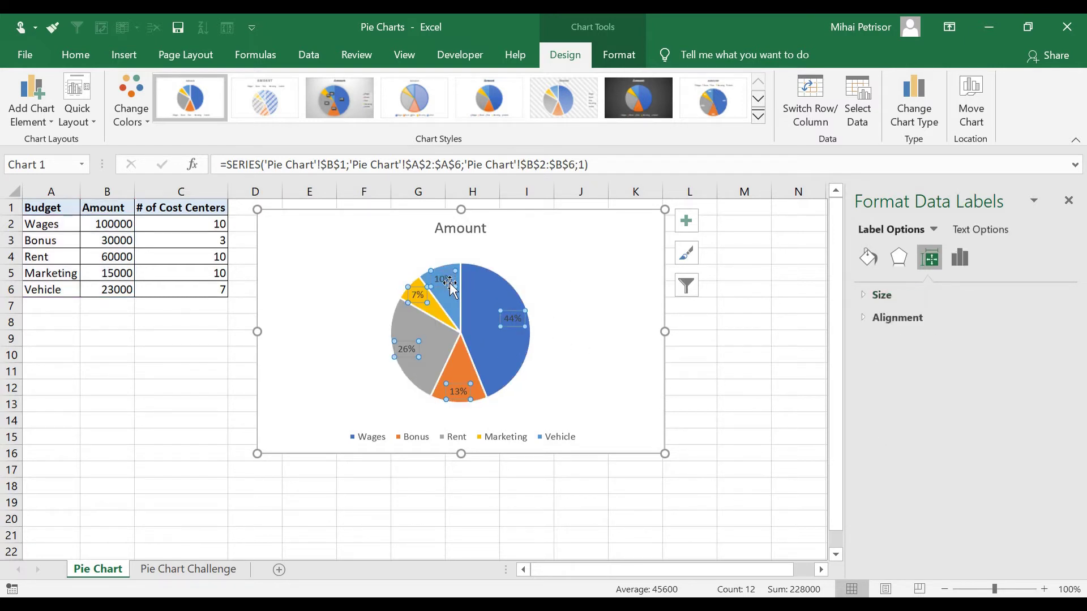
pyautogui.click(75, 54)
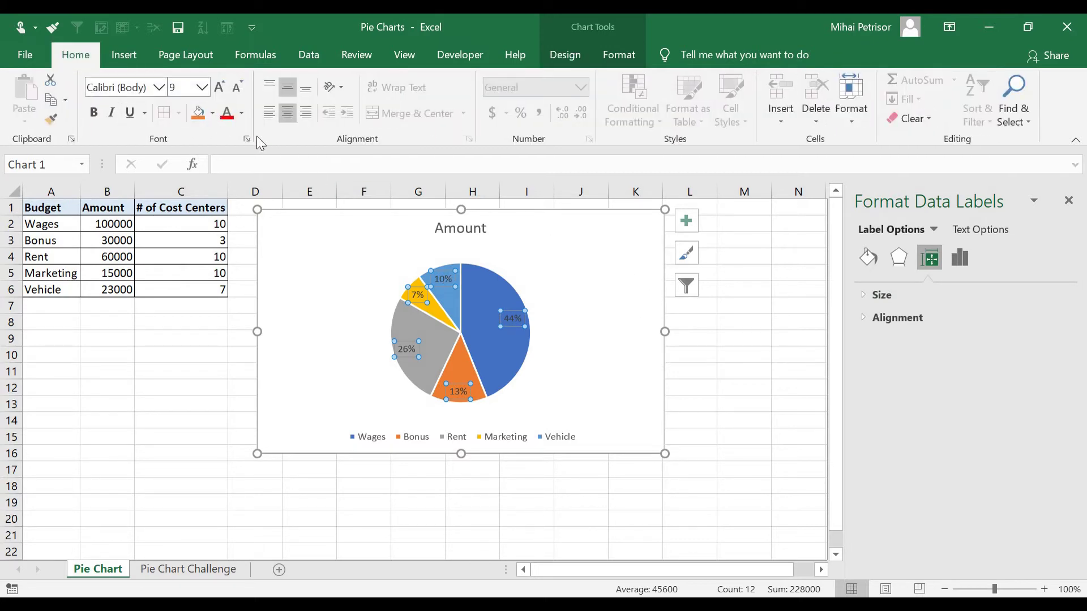
pyautogui.click(93, 112)
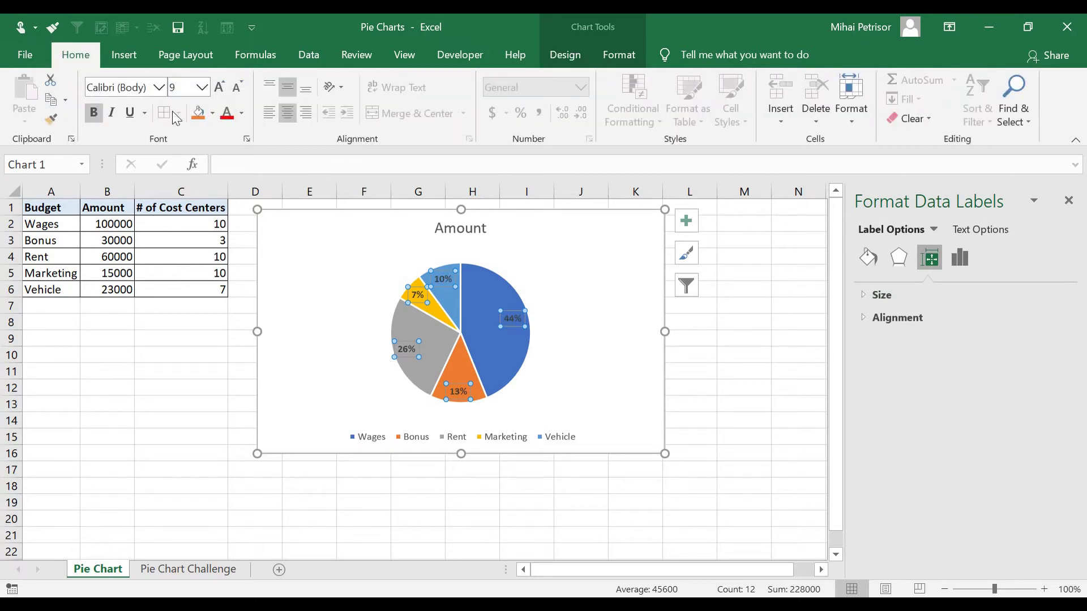
pyautogui.click(220, 88)
# - Move the Vehicle and Wages percentage labels slightly further inside their slices
pyautogui.click(445, 282)
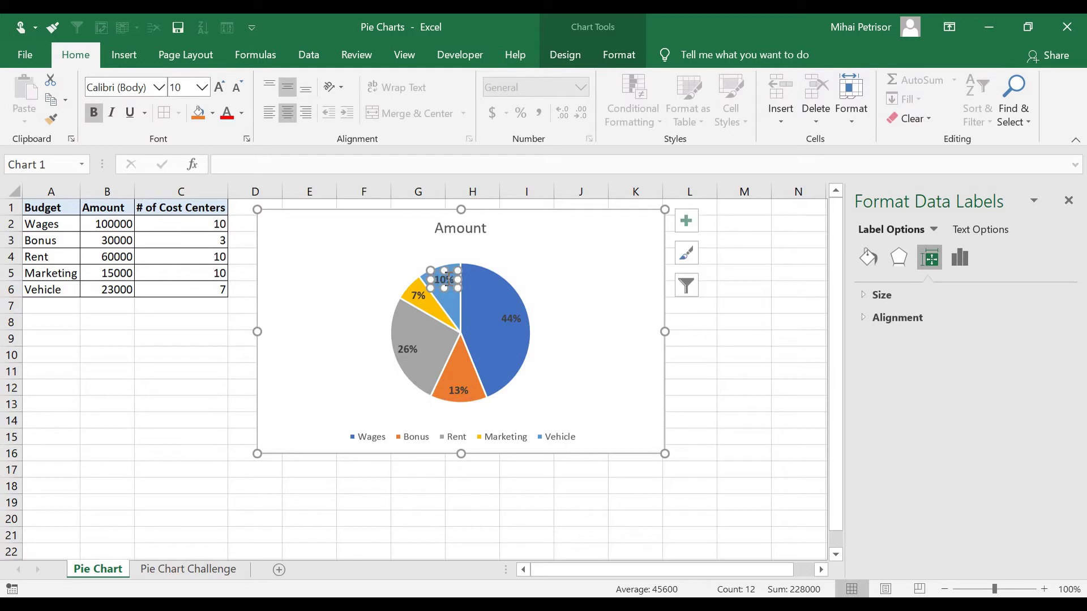
pyautogui.click(514, 321)
pyautogui.click(514, 321)
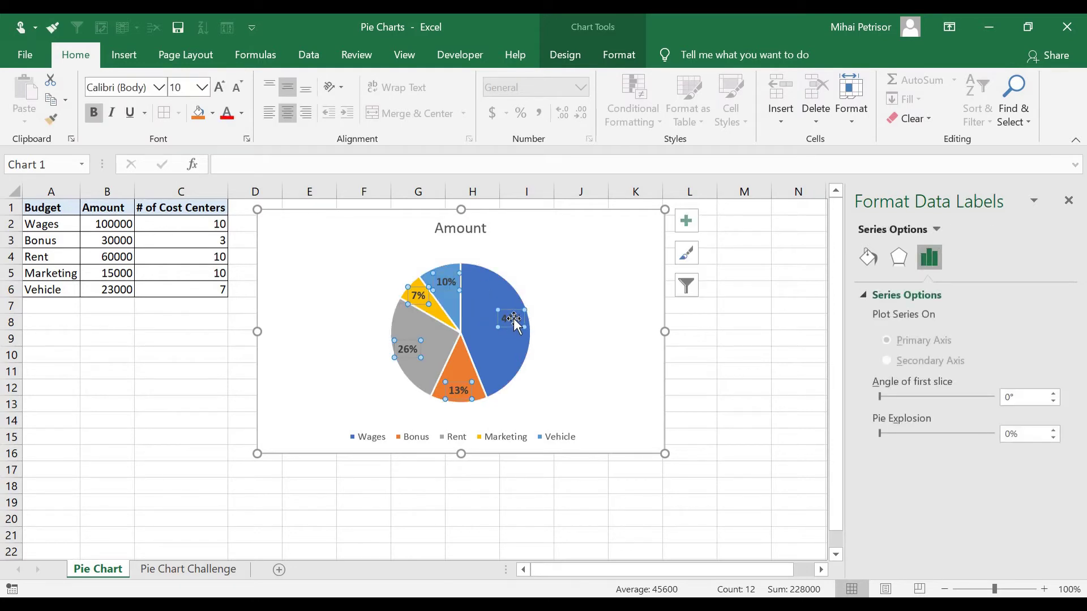
pyautogui.moveTo(515, 321); pyautogui.dragTo(494, 317)
pyautogui.click(408, 349)
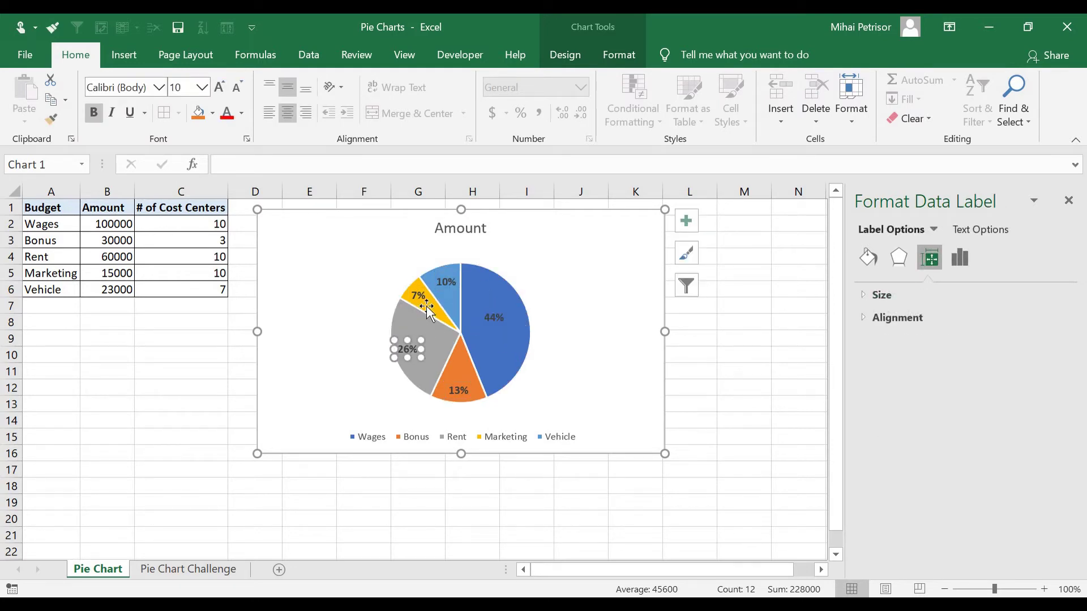
pyautogui.click(568, 391)
# - Set the legend position to Left and move the legend up beside the upper part of the pie
pyautogui.click(468, 438)
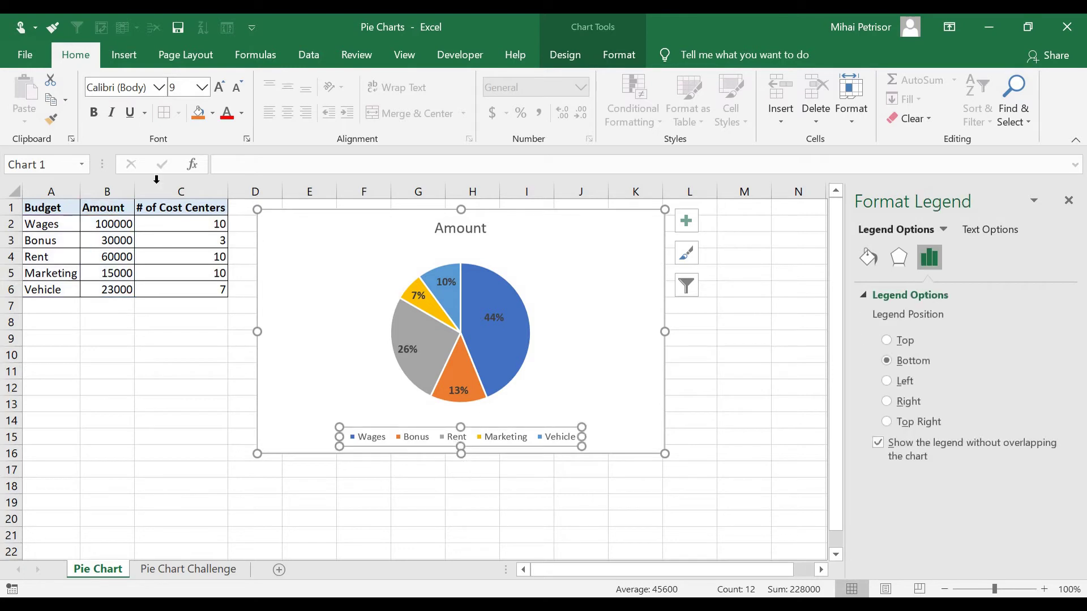
pyautogui.click(581, 348)
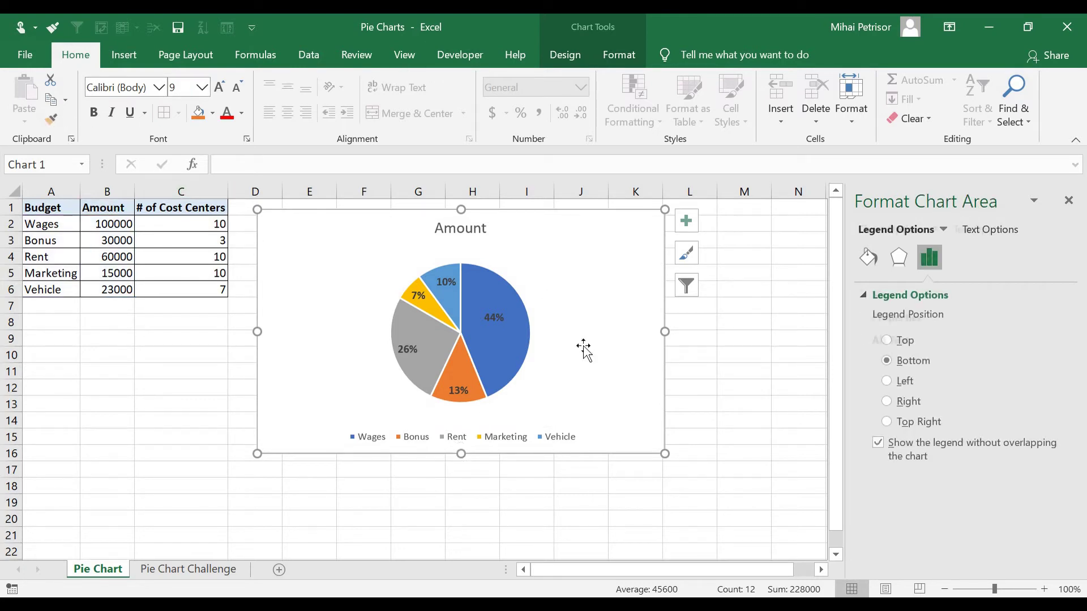
pyautogui.click(509, 442)
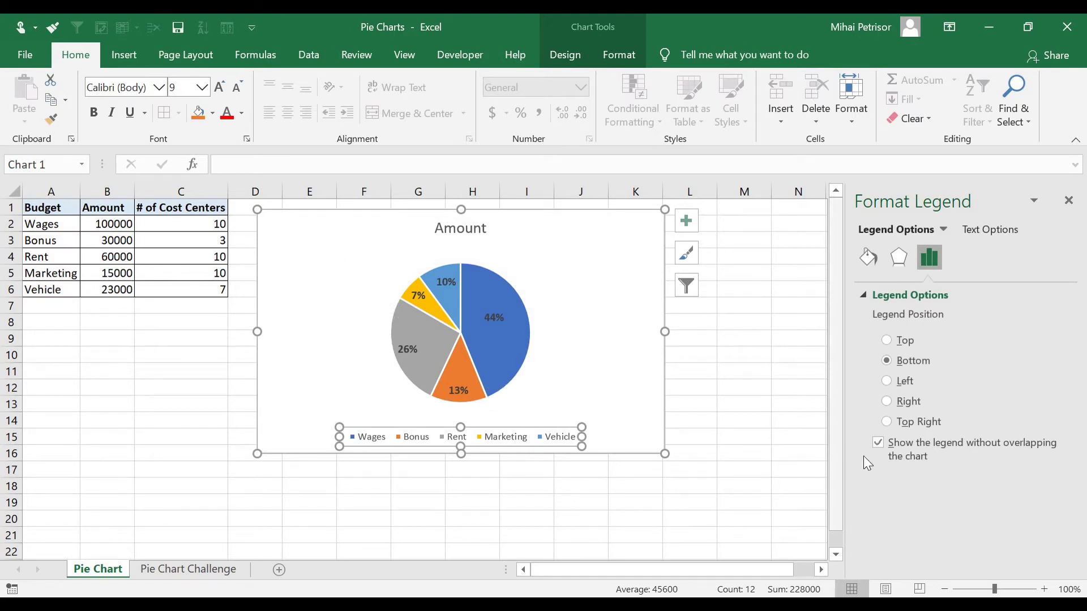
pyautogui.click(910, 382)
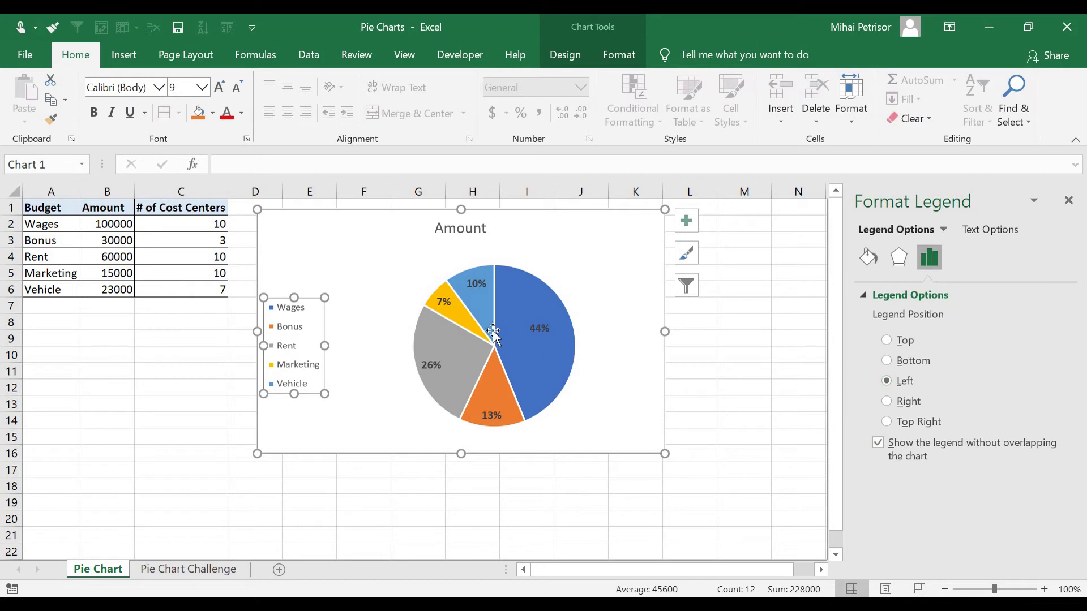
pyautogui.moveTo(306, 300); pyautogui.dragTo(306, 258)
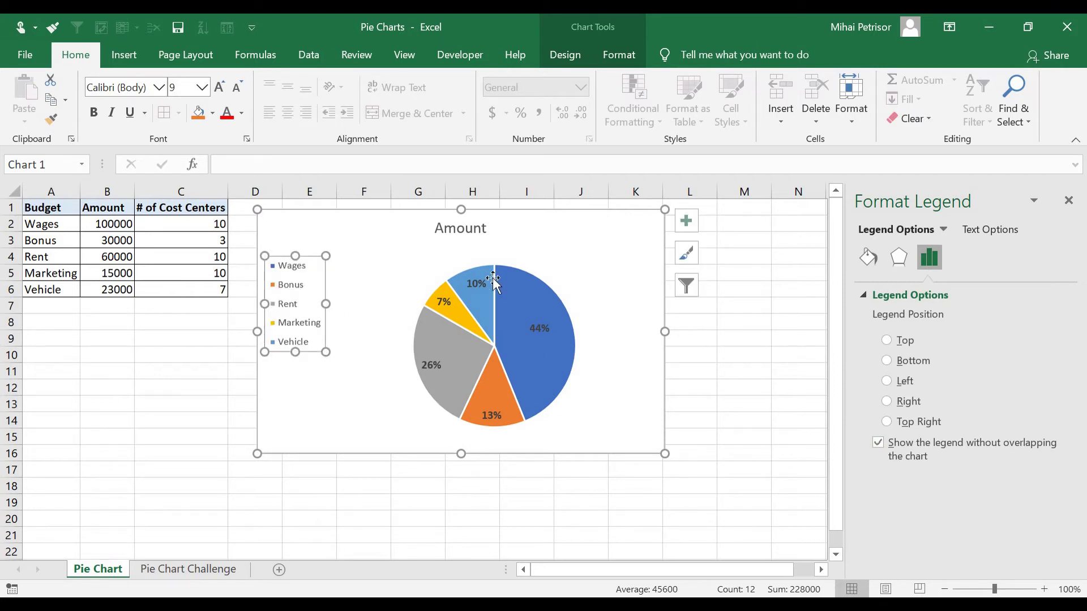
# - Enlarge the pie's plot area toward the legend and the title, and shift the chart title slightly up to clear the pie
pyautogui.click(594, 297)
pyautogui.click(541, 266)
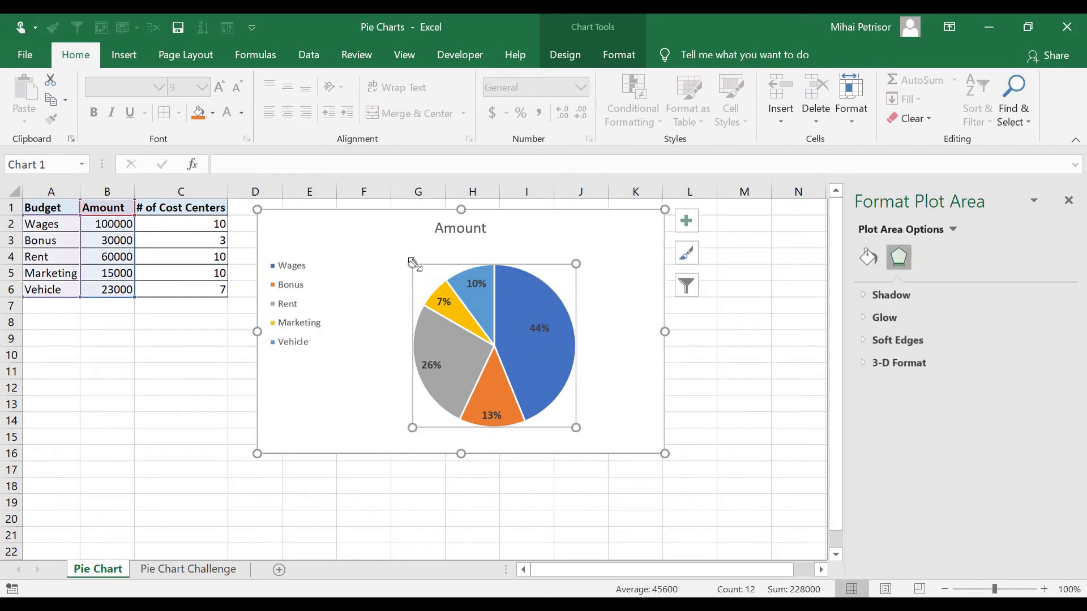
pyautogui.moveTo(412, 264); pyautogui.dragTo(374, 248)
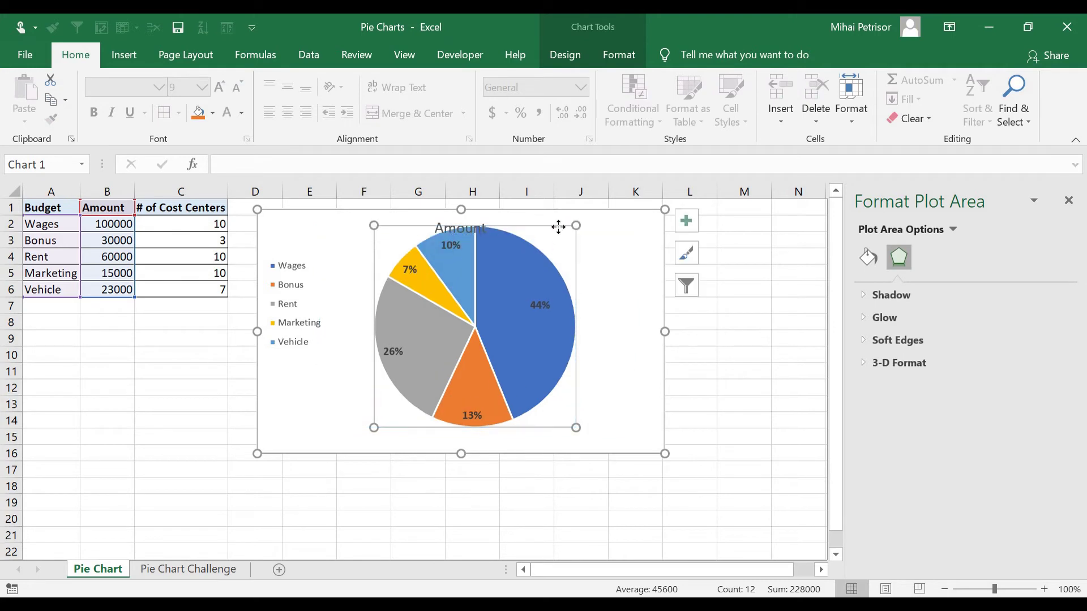
pyautogui.moveTo(575, 227); pyautogui.dragTo(565, 237)
pyautogui.click(476, 232)
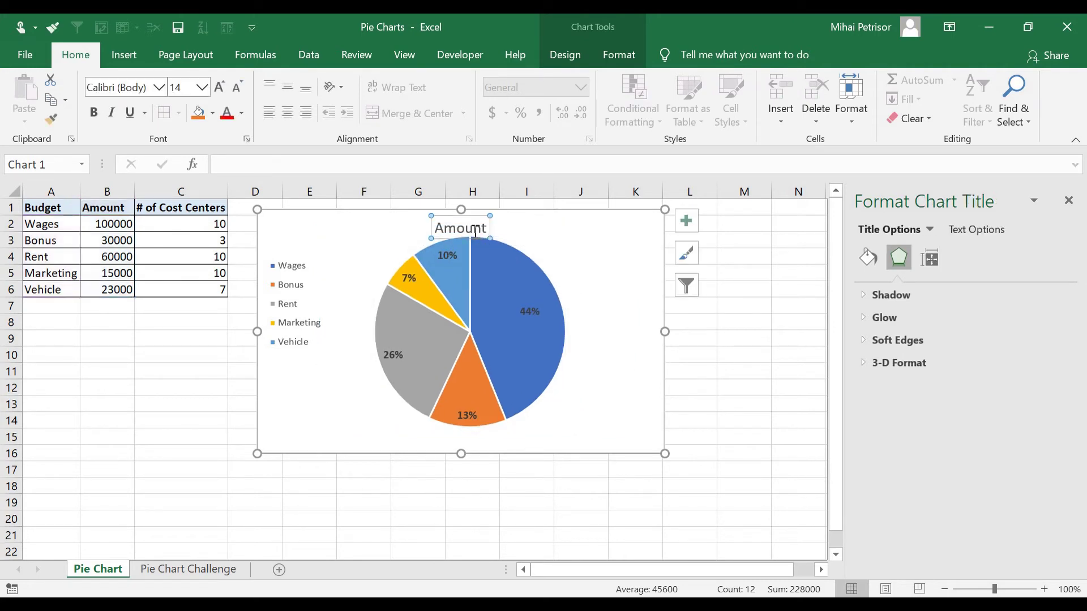
pyautogui.moveTo(471, 215); pyautogui.dragTo(468, 212)
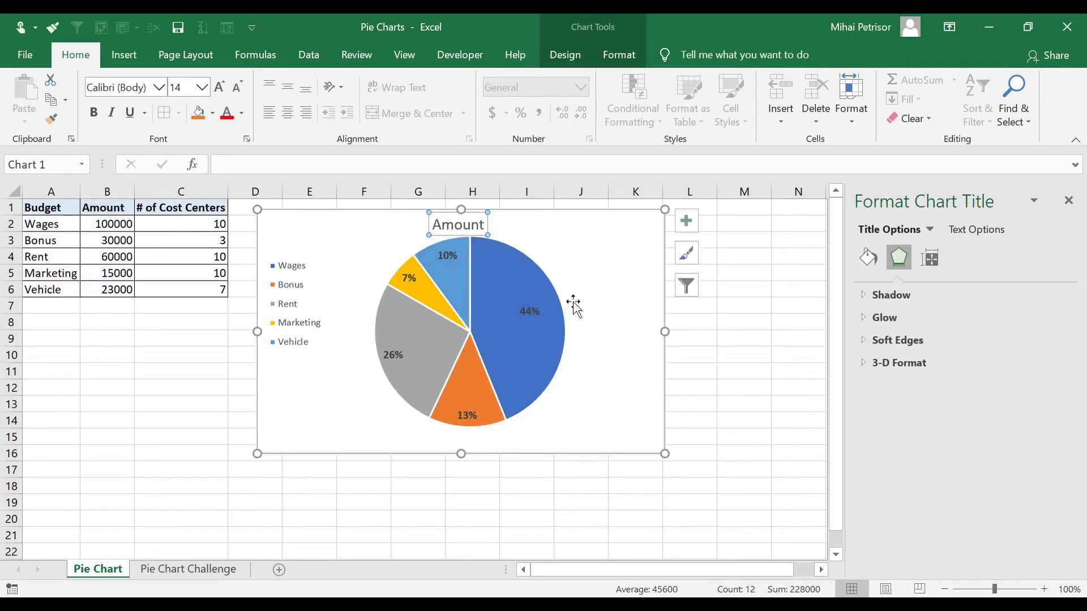
# - Narrow the pie chart from its outer side and move it up beside the budget table
pyautogui.click(655, 335)
pyautogui.moveTo(661, 332); pyautogui.dragTo(601, 328)
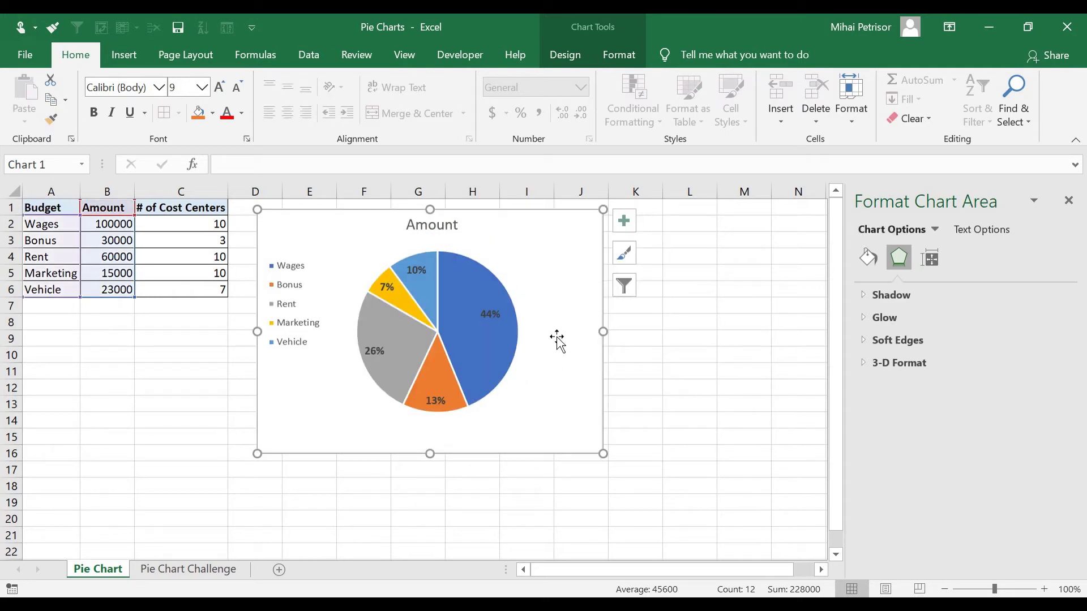
pyautogui.click(726, 424)
pyautogui.moveTo(558, 296); pyautogui.dragTo(531, 287)
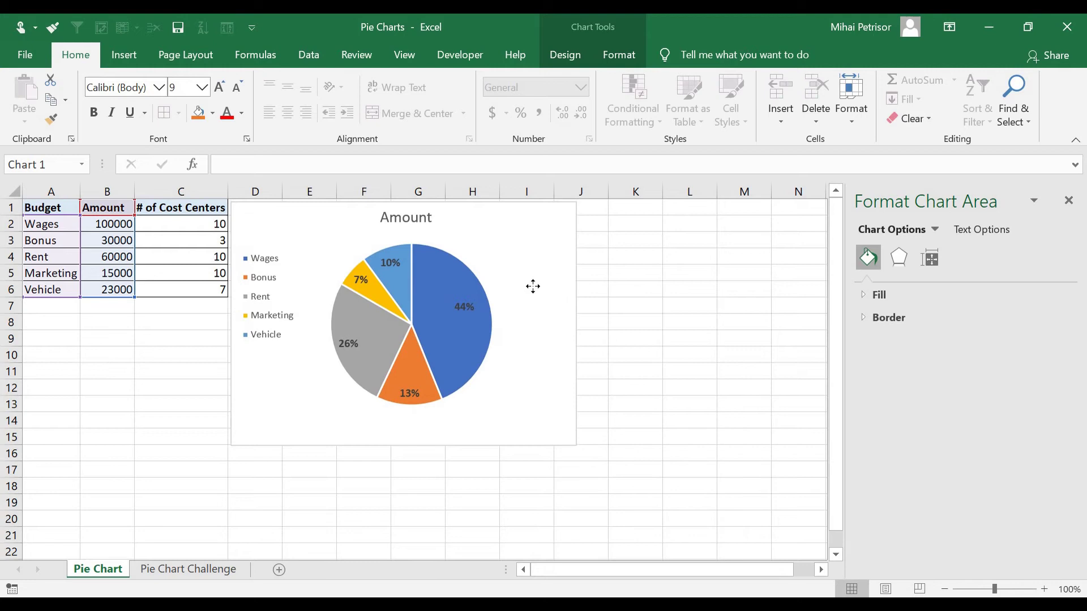
pyautogui.click(762, 408)
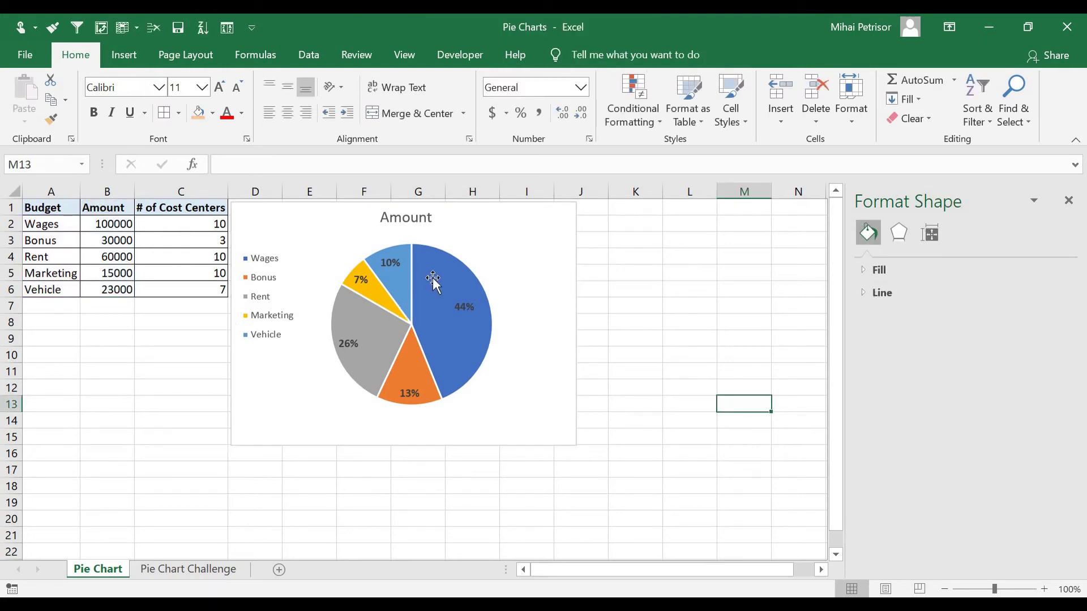
# - Set the pie chart area's border to No line
pyautogui.click(504, 224)
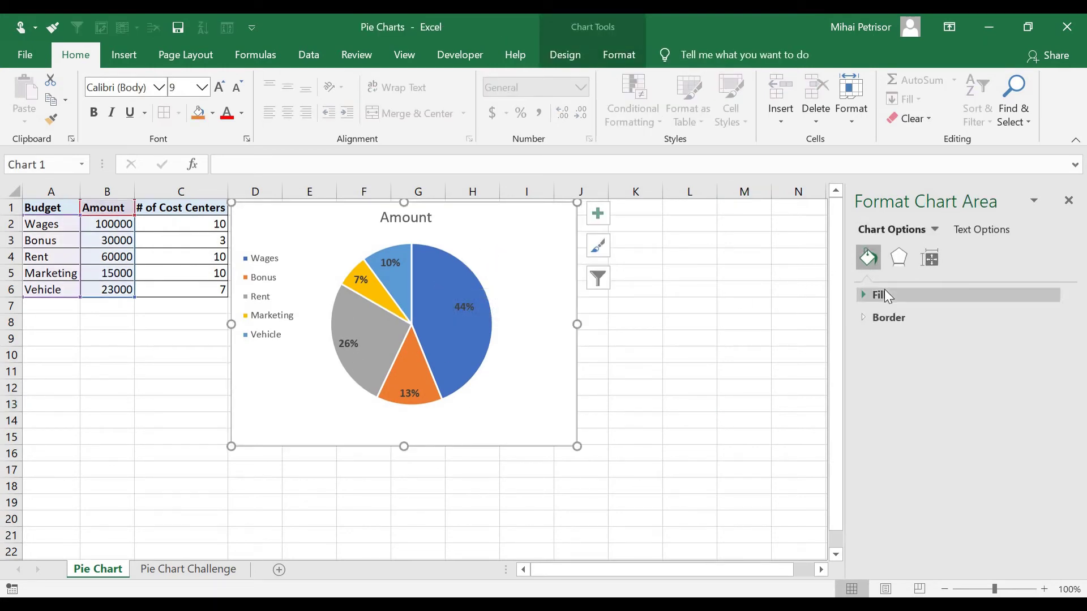
pyautogui.click(889, 317)
pyautogui.scroll(-3, 906, 436)
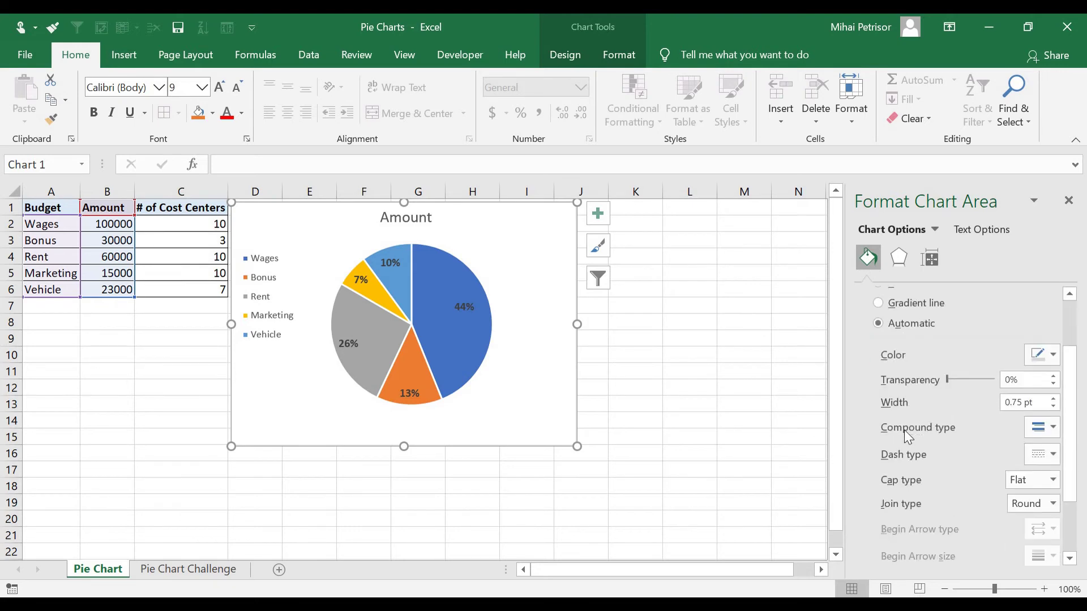
pyautogui.scroll(3, 909, 436)
pyautogui.click(888, 344)
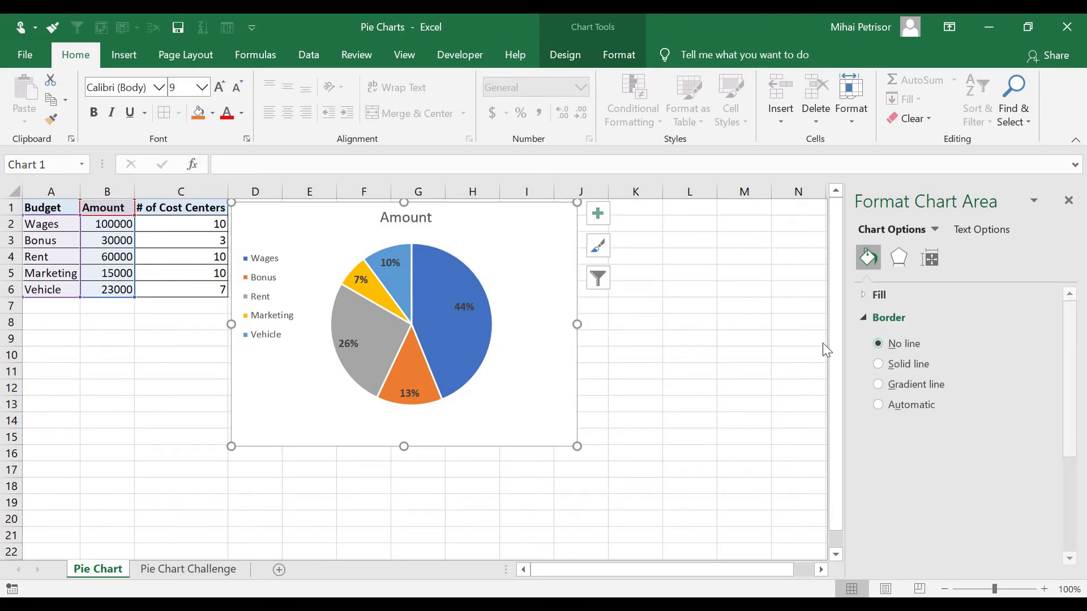
pyautogui.click(668, 347)
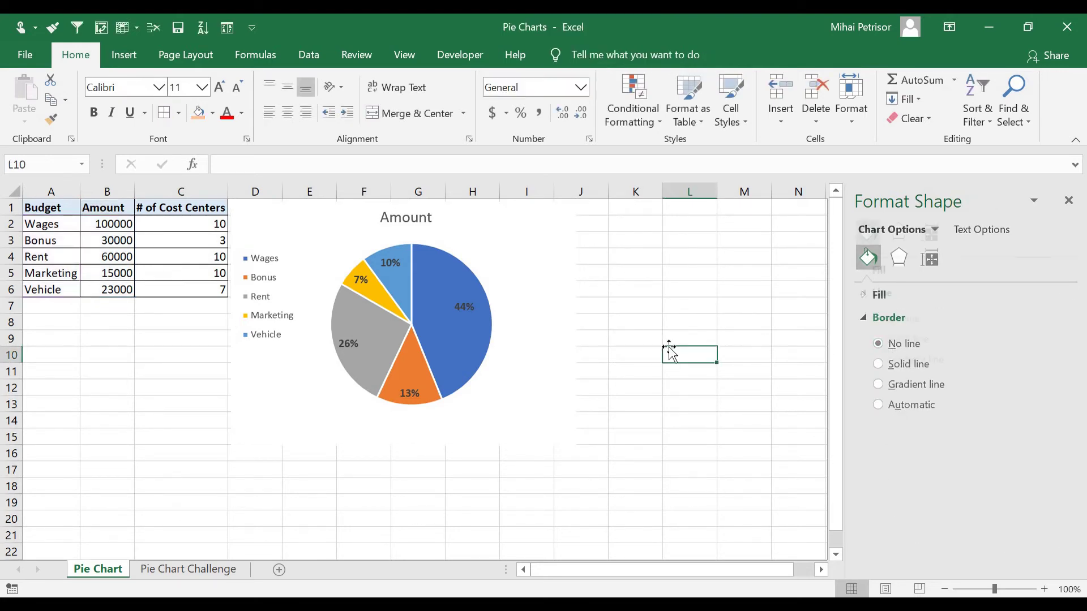
# - Shrink the pie chart slightly in width and height, and close the formatting pane
pyautogui.click(556, 358)
pyautogui.moveTo(575, 445); pyautogui.dragTo(550, 426)
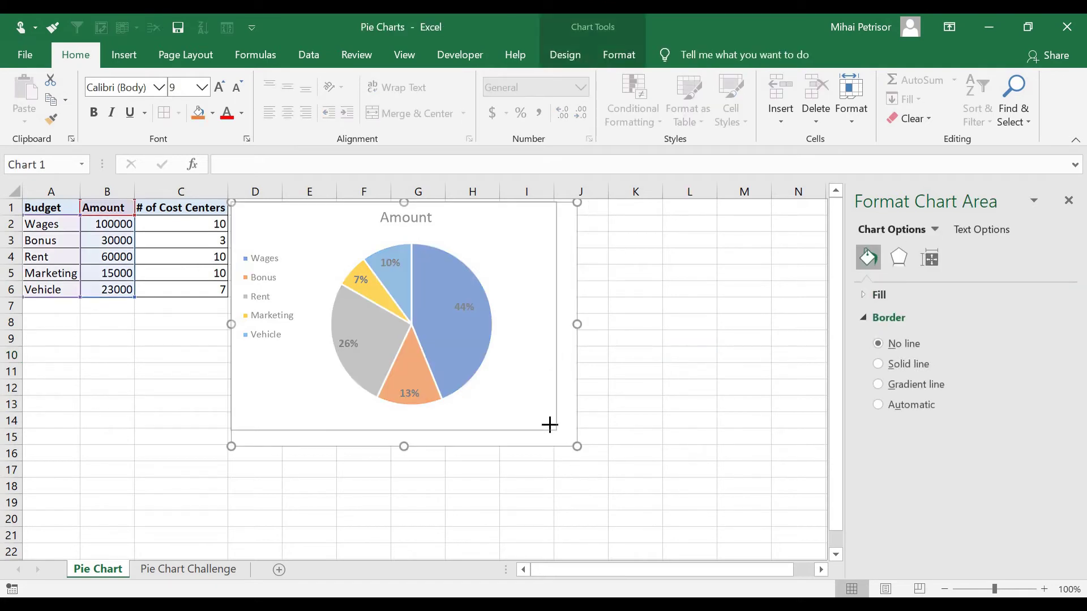
pyautogui.click(627, 424)
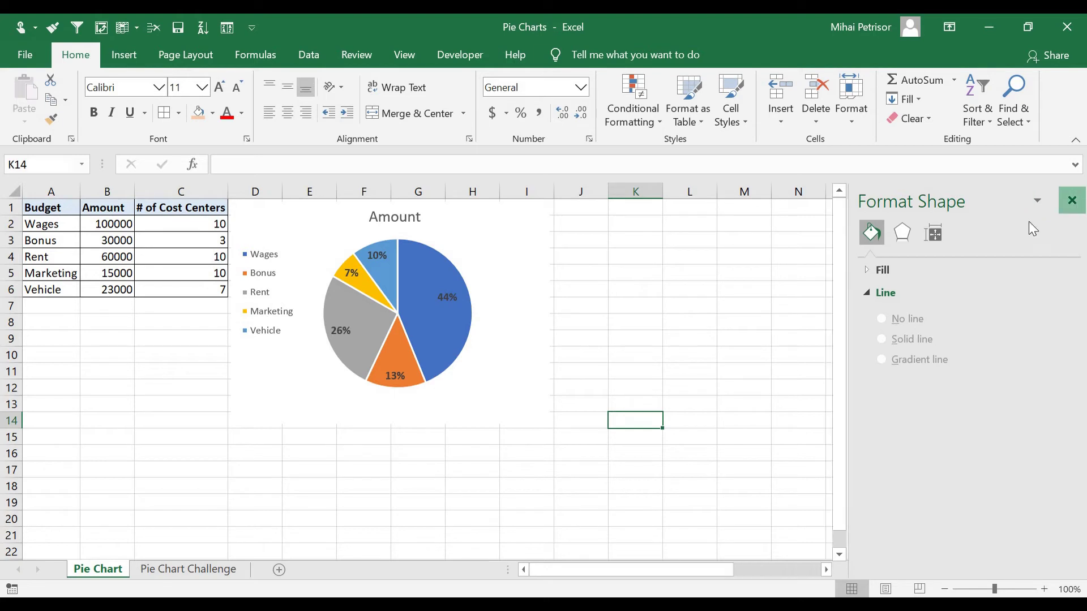
pyautogui.click(1069, 200)
# - Try a 2-D pie chart of the whole table A1:C6 beside the first chart, and delete it
pyautogui.moveTo(433, 295)
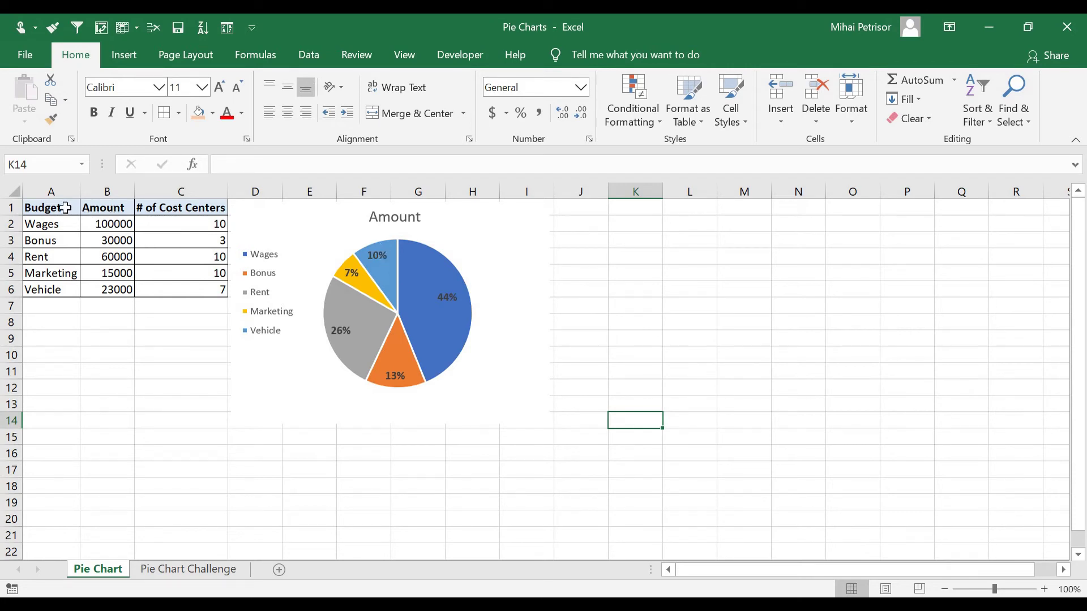
pyautogui.moveTo(61, 208); pyautogui.dragTo(185, 289)
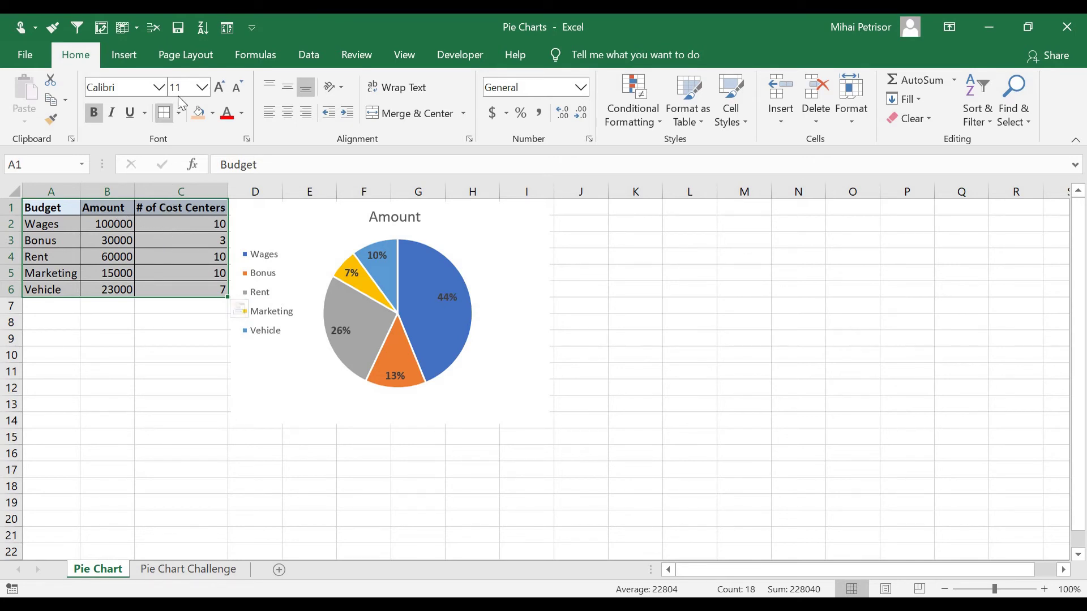
pyautogui.click(124, 54)
pyautogui.click(526, 118)
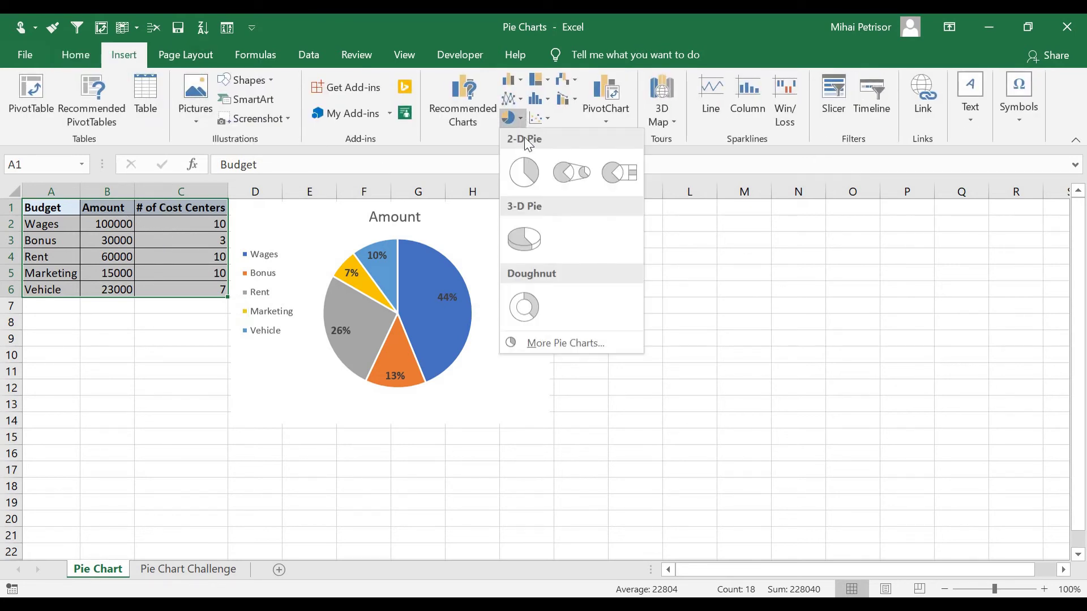
pyautogui.click(520, 164)
pyautogui.moveTo(616, 277); pyautogui.dragTo(823, 220)
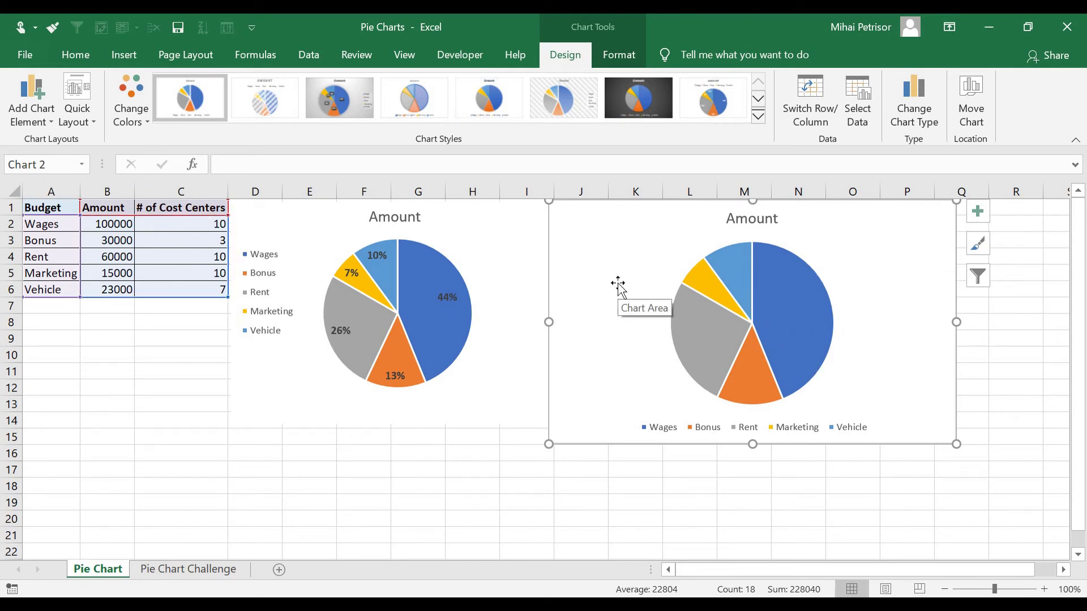
pyautogui.press('Delete')
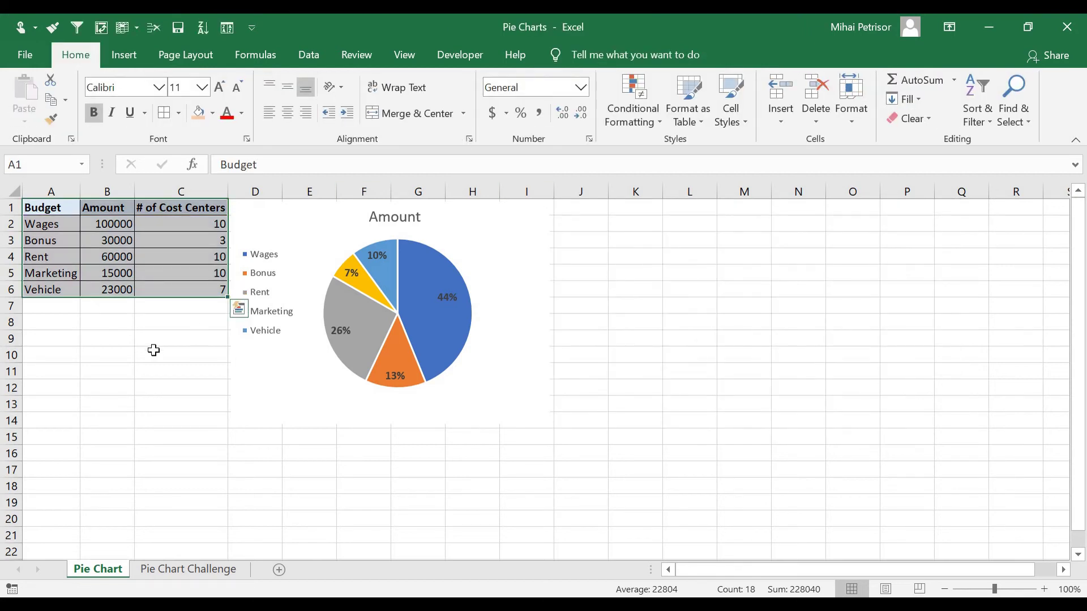
# - Insert a doughnut chart from the whole budget table A1:C6, including the cost centers
pyautogui.click(120, 354)
pyautogui.moveTo(66, 212); pyautogui.dragTo(172, 284)
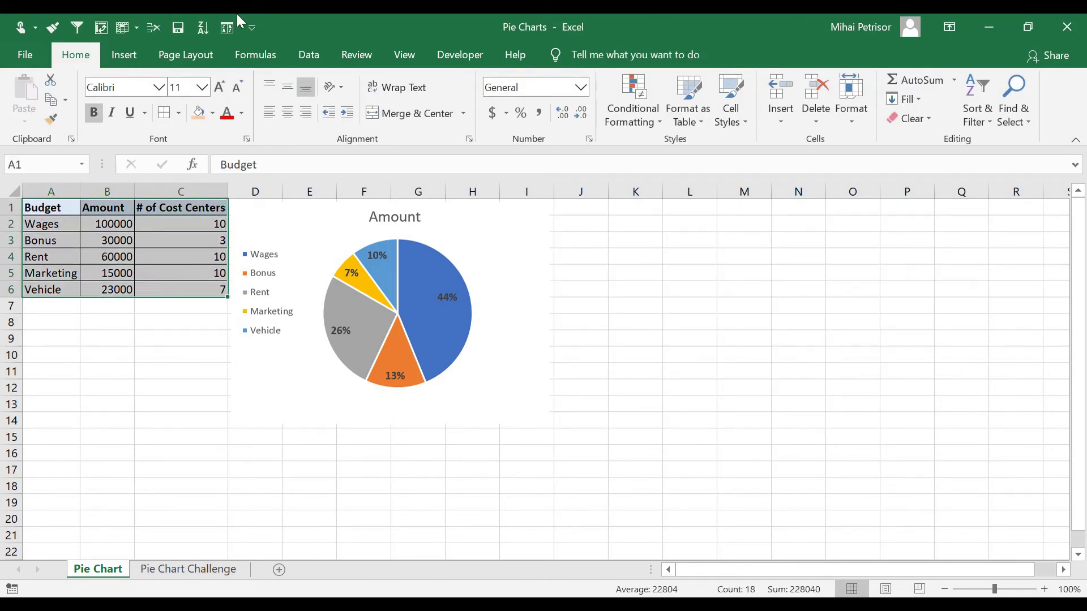
pyautogui.click(126, 55)
pyautogui.click(521, 117)
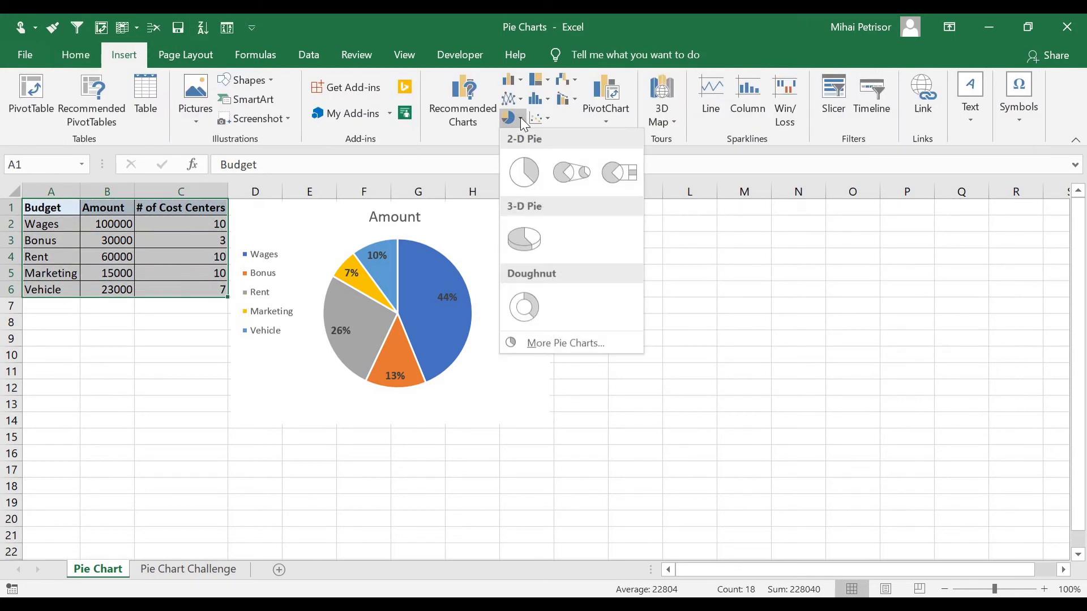
pyautogui.click(540, 303)
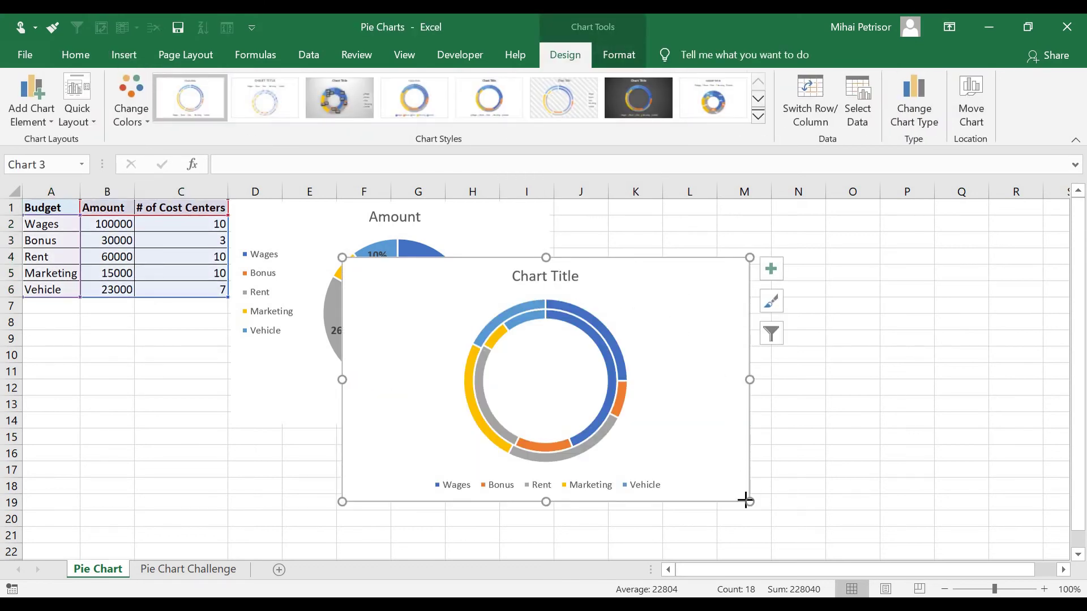
# - Resize the doughnut chart to about the pie chart's size and place it next to that chart
pyautogui.moveTo(750, 501); pyautogui.dragTo(616, 448)
pyautogui.moveTo(553, 277); pyautogui.dragTo(764, 219)
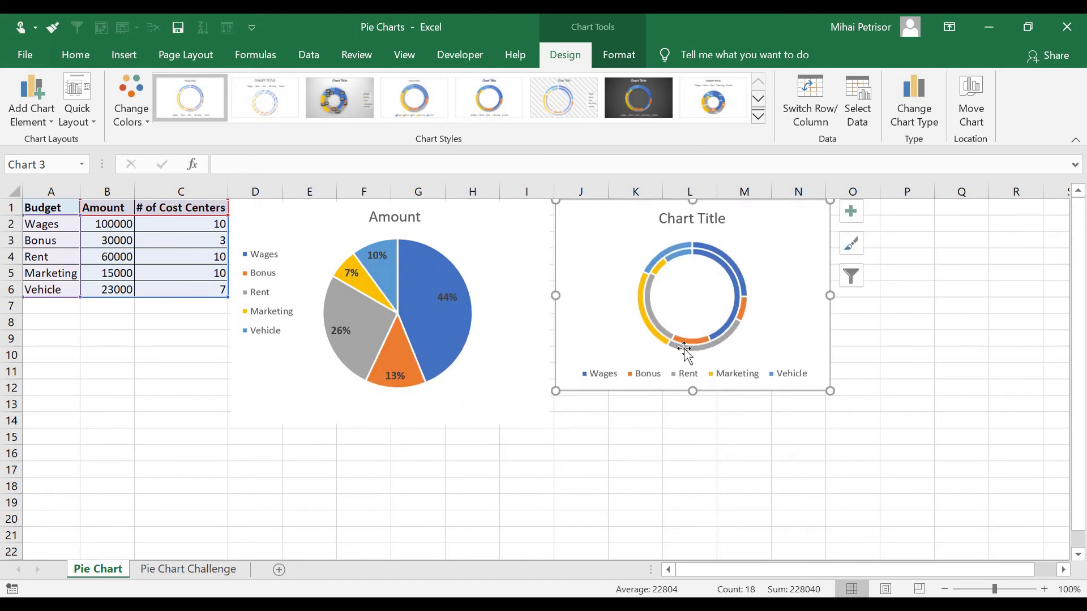
pyautogui.moveTo(830, 391); pyautogui.dragTo(850, 431)
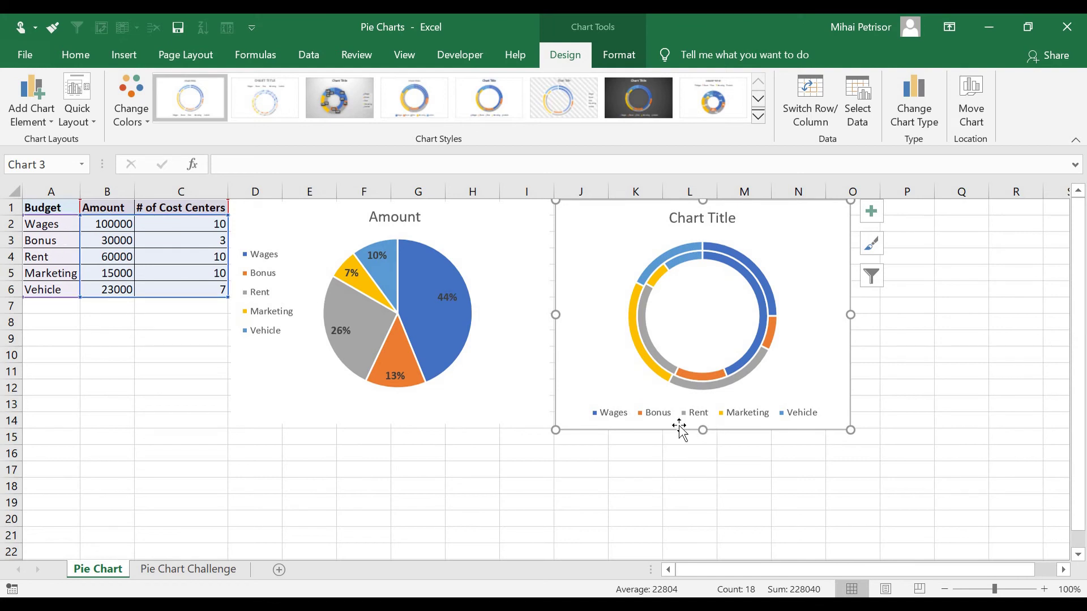
# - Set the doughnut hole size to 38%
pyautogui.click(689, 264)
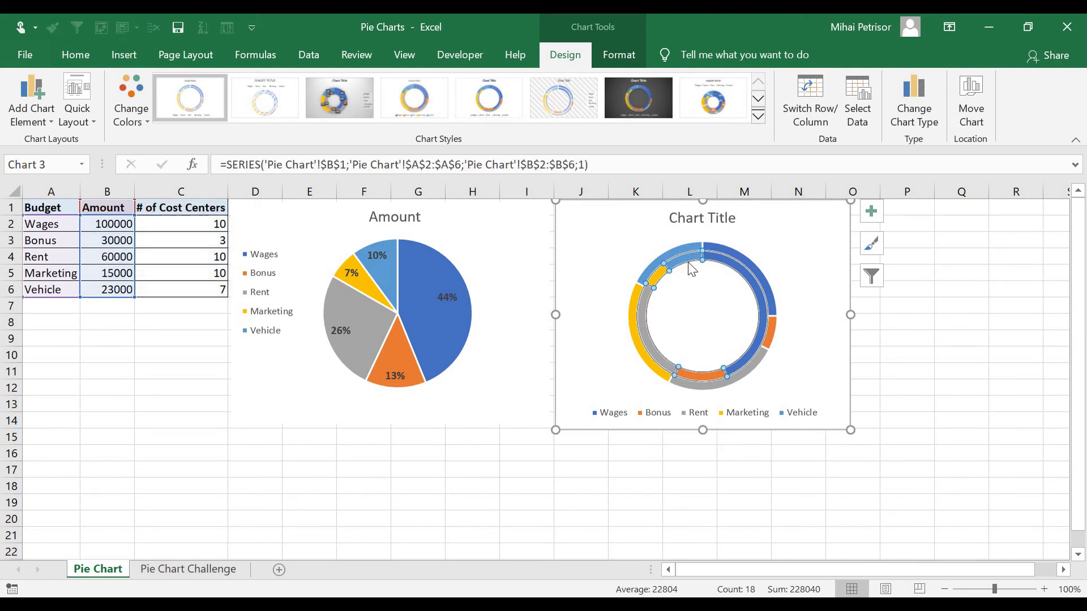
pyautogui.rightClick(687, 262)
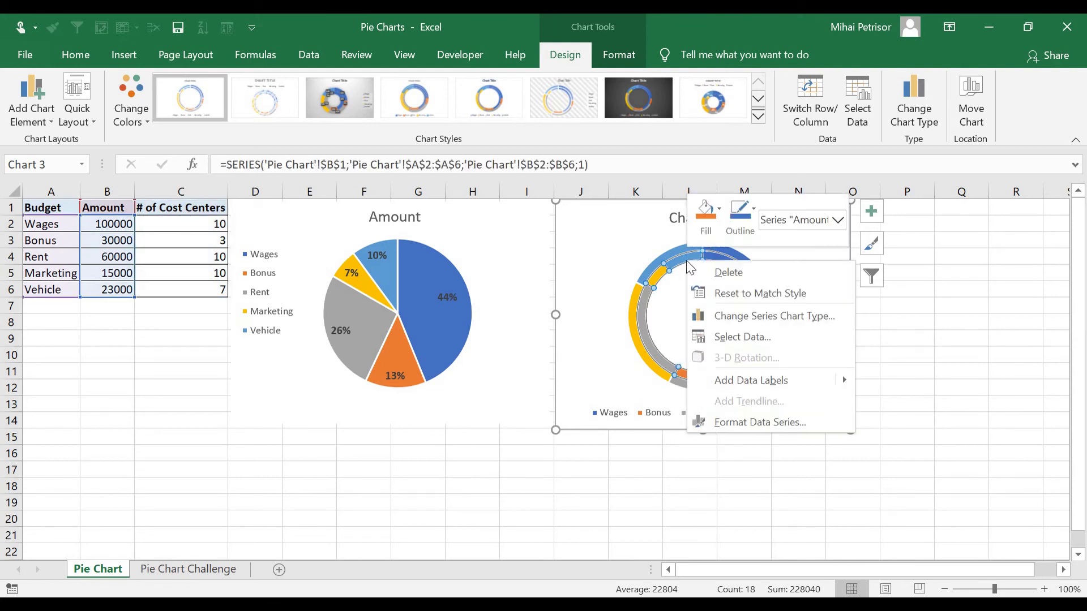
pyautogui.click(746, 415)
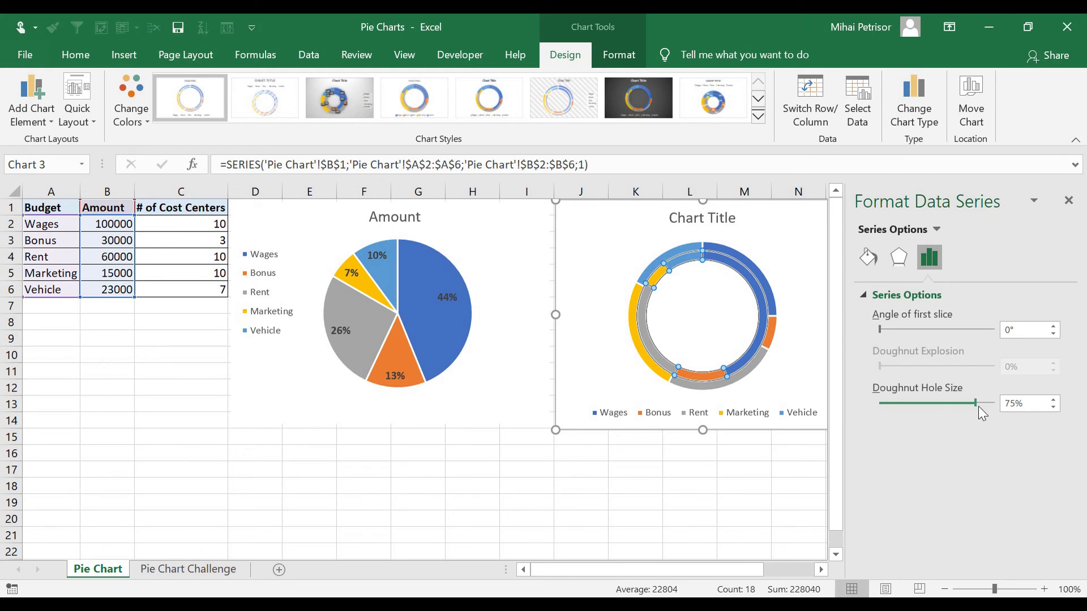
pyautogui.moveTo(976, 403); pyautogui.dragTo(929, 405)
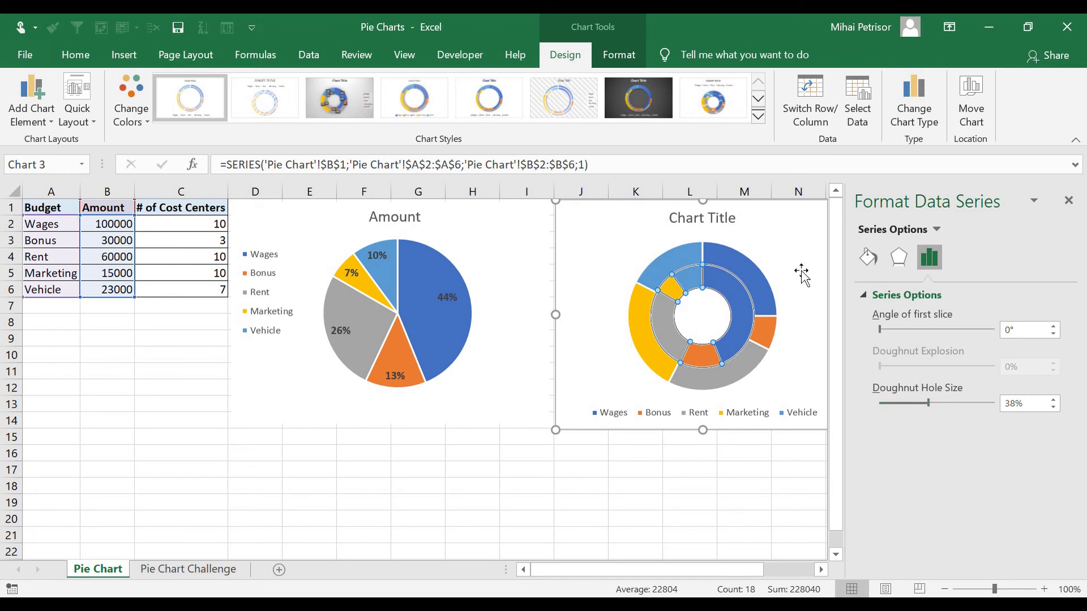
# - Add data labels to both doughnut rings, the inner Amount series and the outer # of Cost Centers series
pyautogui.click(759, 345)
pyautogui.click(733, 284)
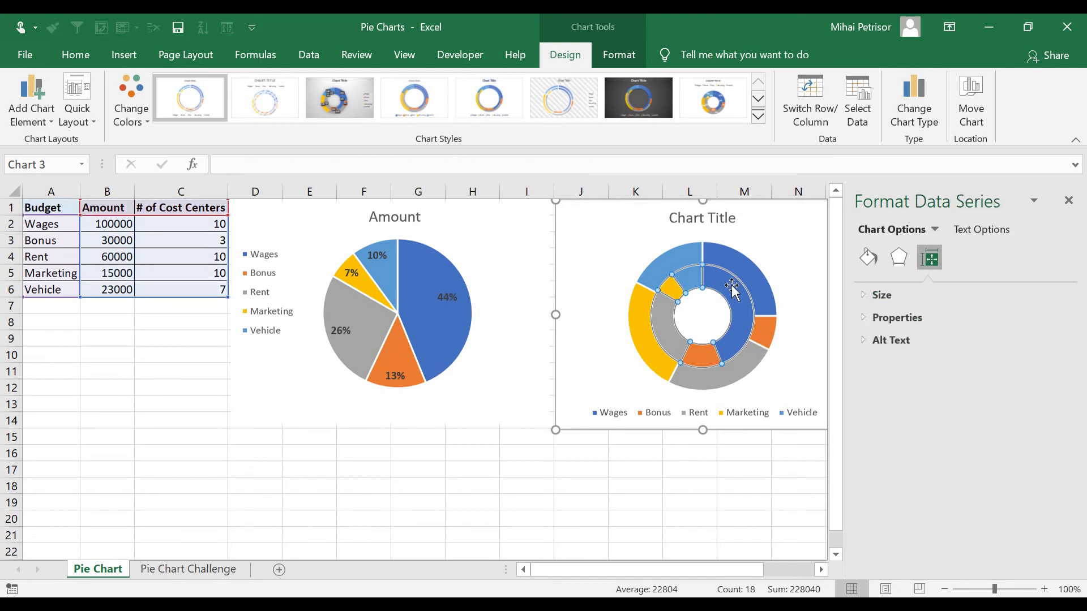
pyautogui.rightClick(733, 286)
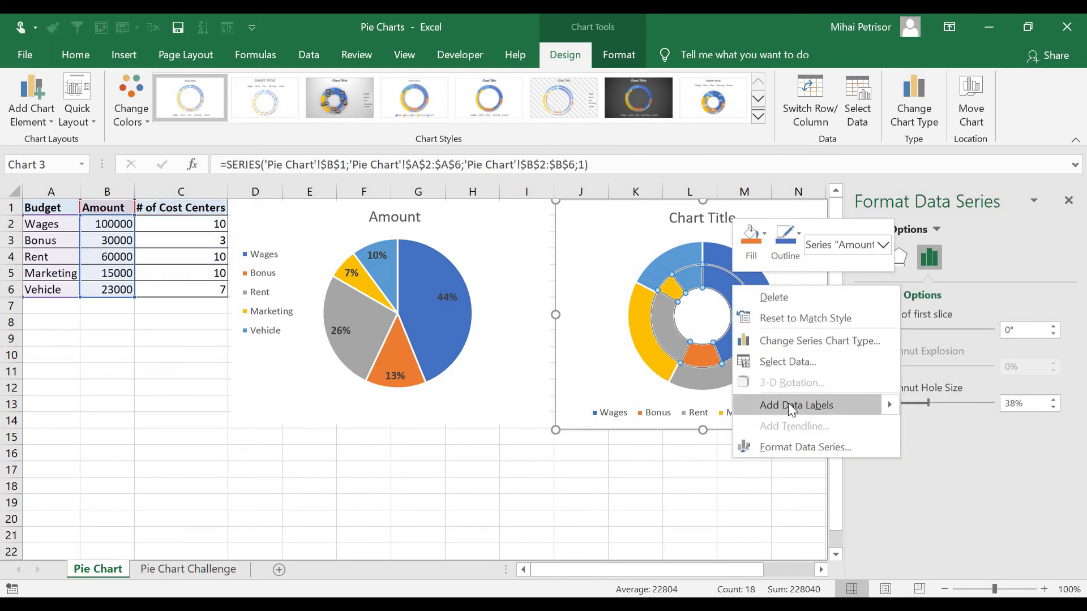
pyautogui.click(787, 403)
pyautogui.rightClick(740, 282)
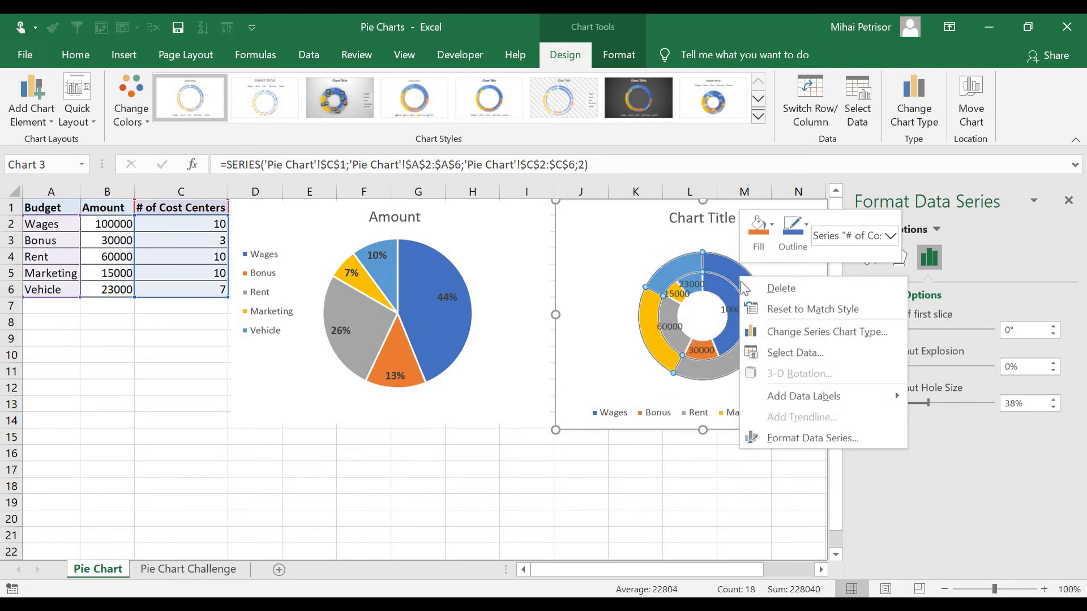
pyautogui.click(816, 397)
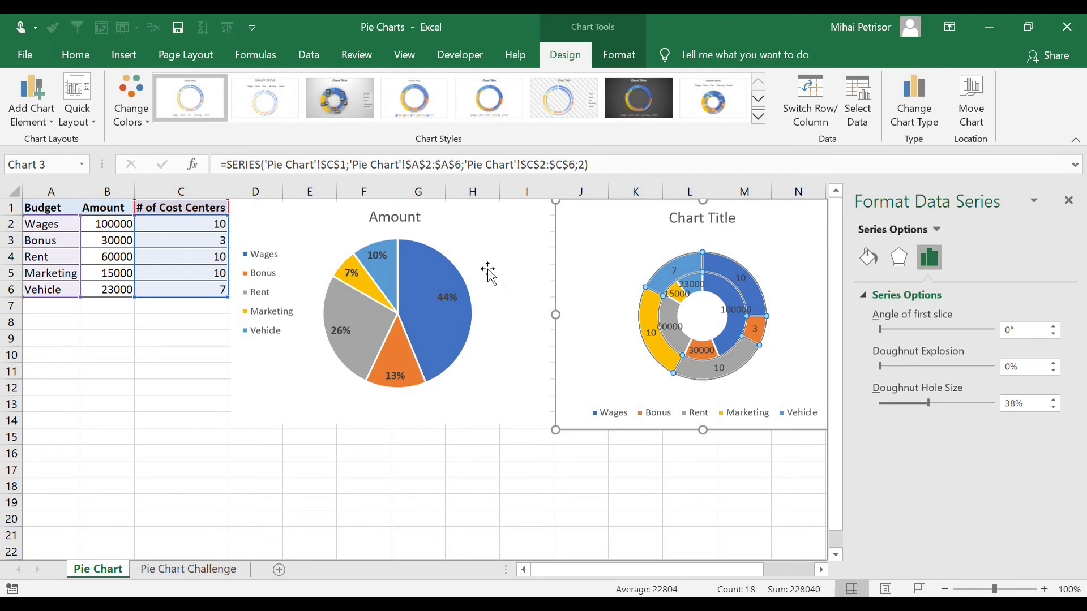
pyautogui.click(170, 226)
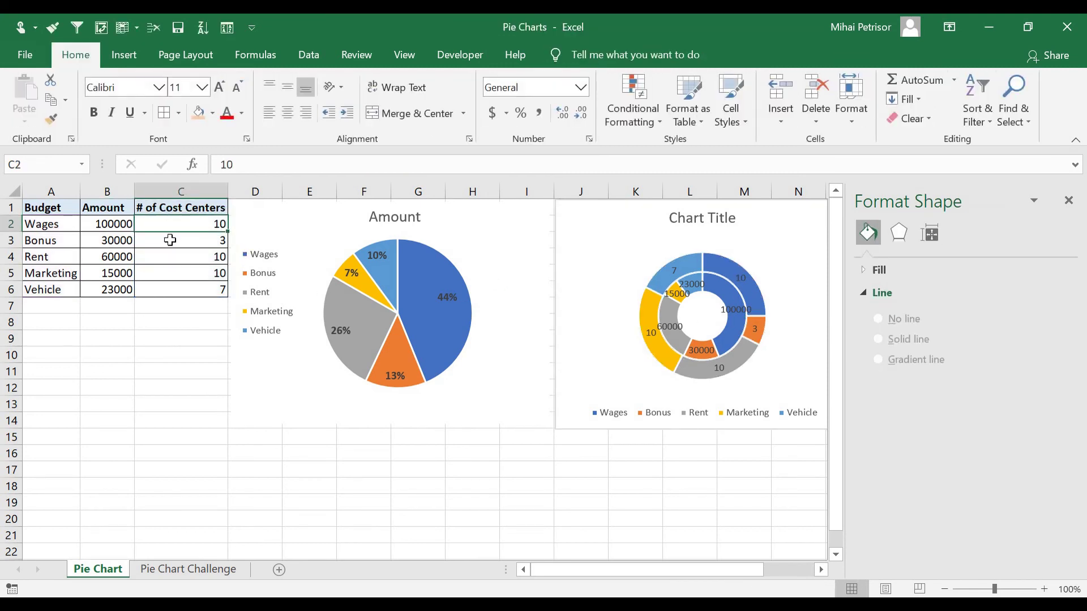
pyautogui.click(171, 240)
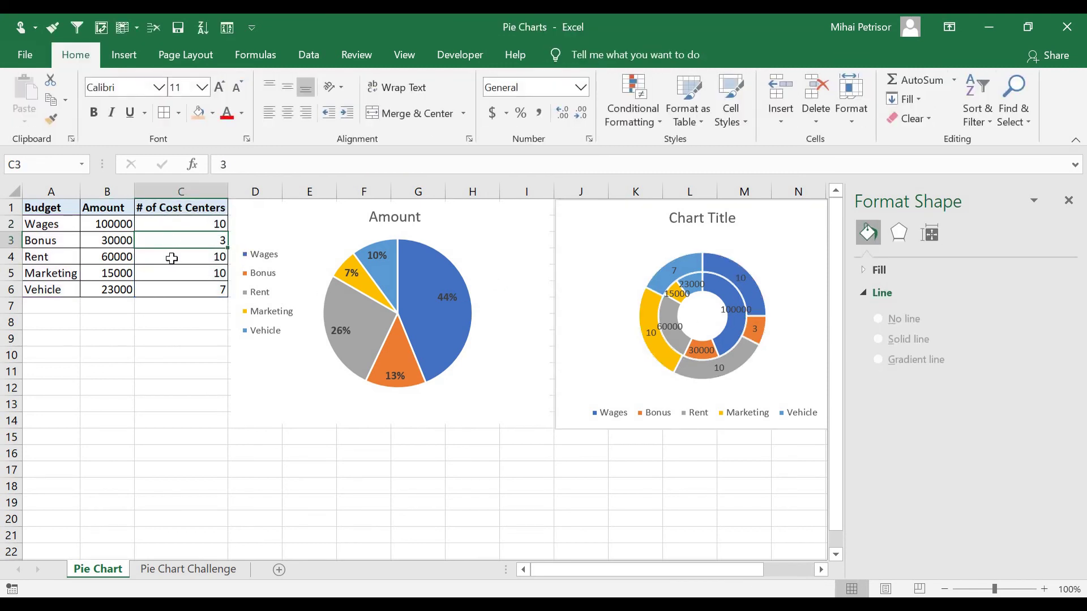
pyautogui.click(160, 225)
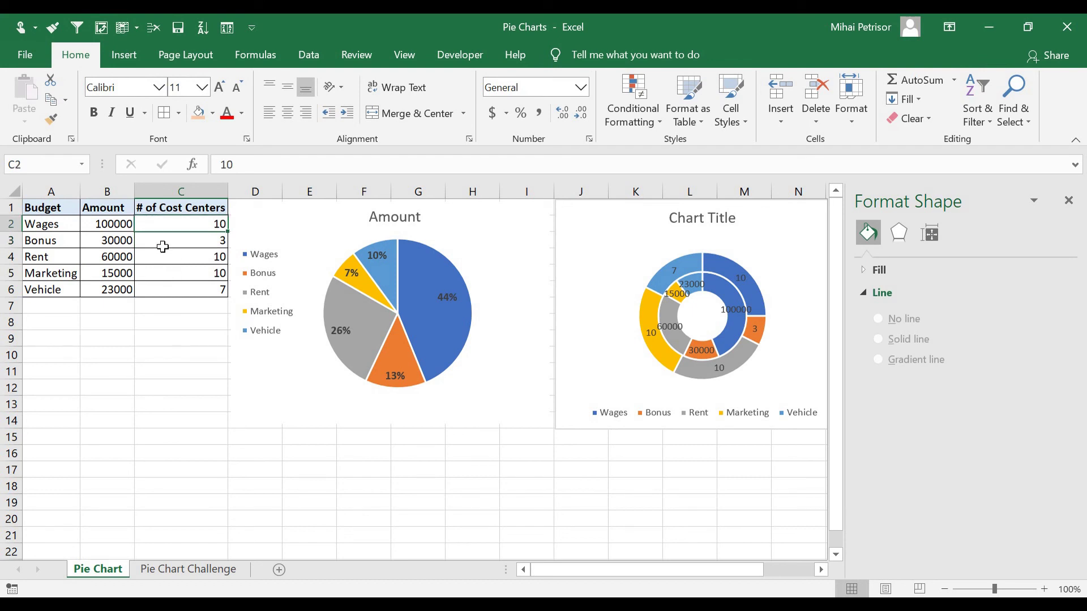
pyautogui.click(162, 247)
pyautogui.click(1069, 202)
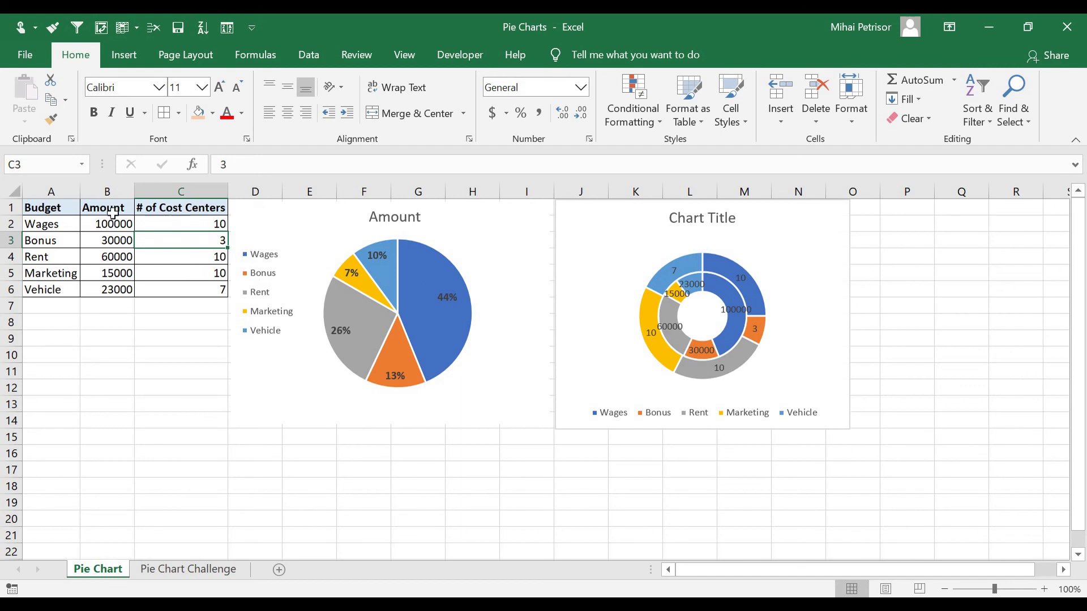
# - Make the doughnut's Amount data labels show Percentage instead of Value
pyautogui.click(694, 284)
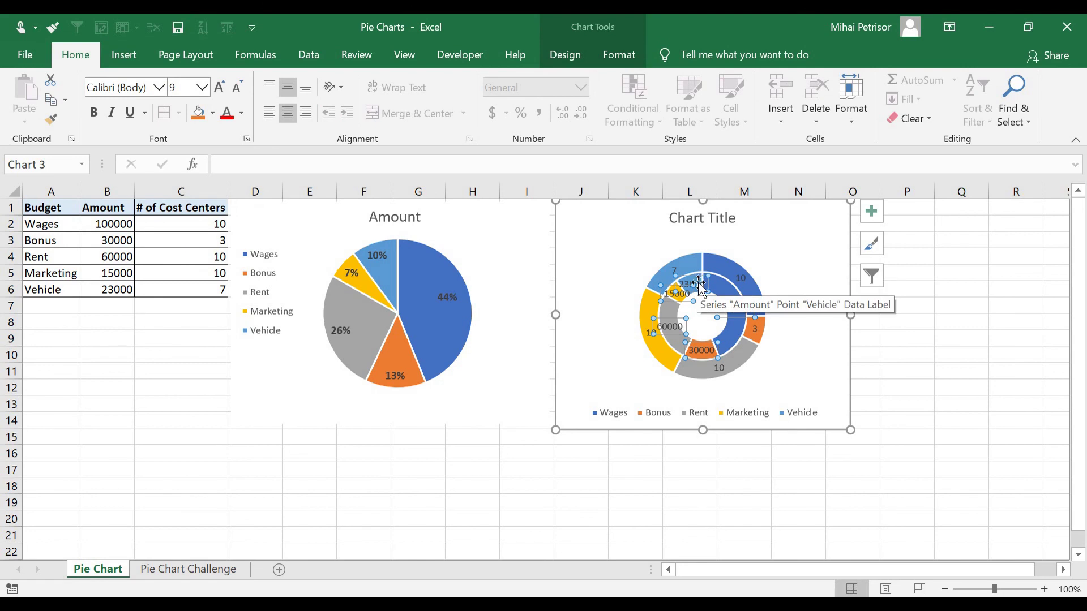
pyautogui.rightClick(701, 286)
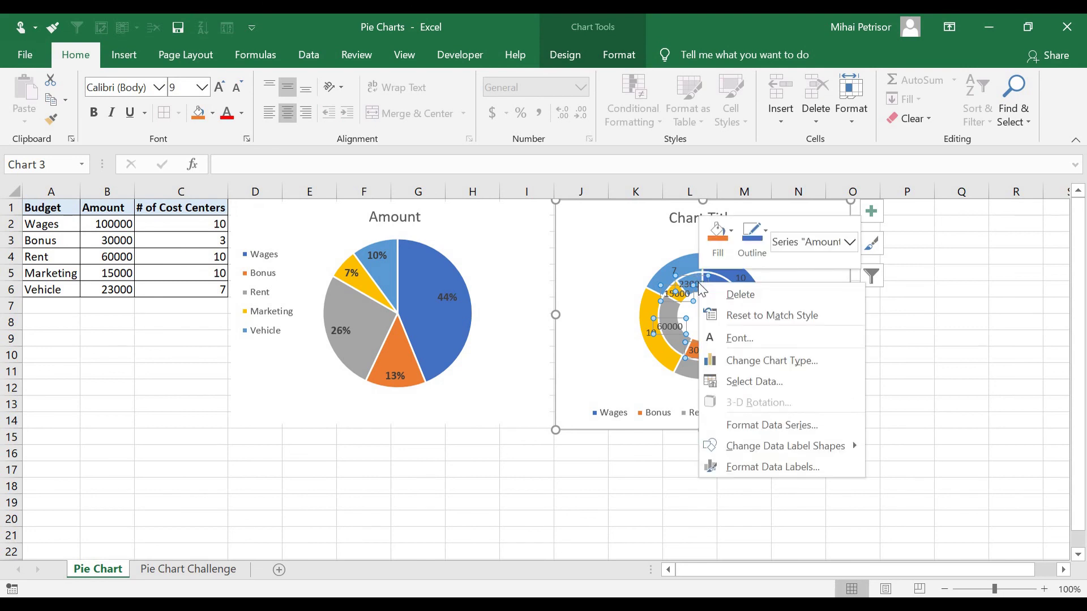
pyautogui.click(760, 463)
pyautogui.click(887, 401)
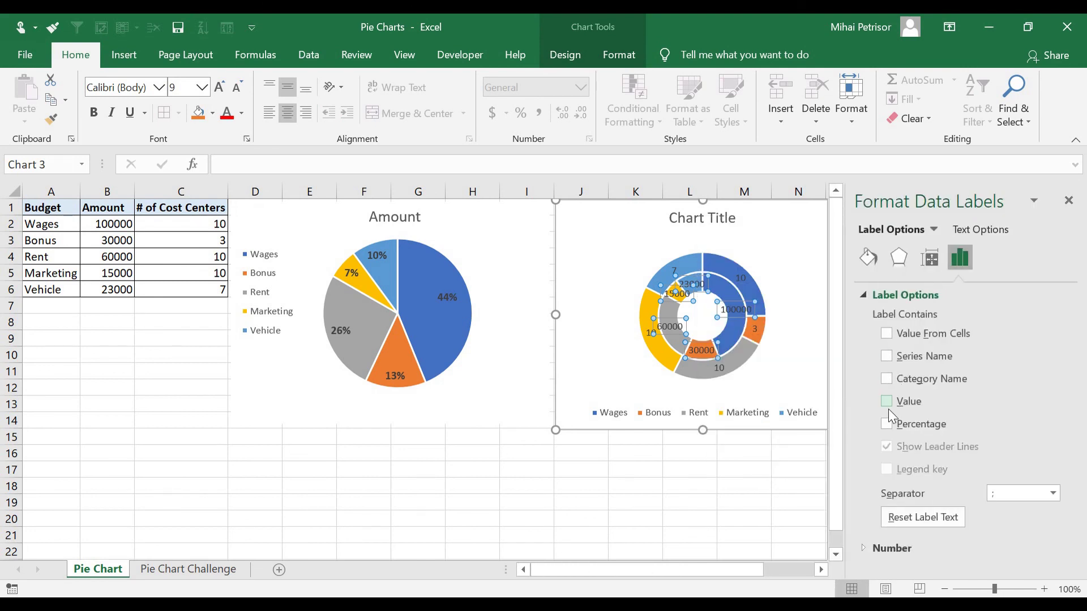
pyautogui.click(887, 425)
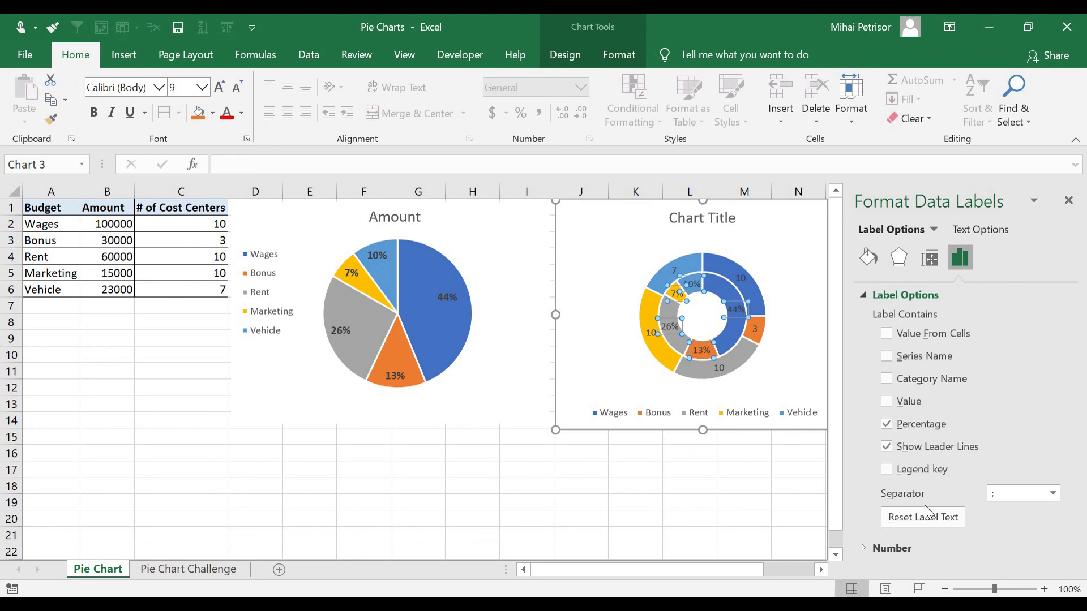
# - Reduce the font size of the inner Amount ring's percentage labels to 6 and close the formatting pane
pyautogui.click(237, 86)
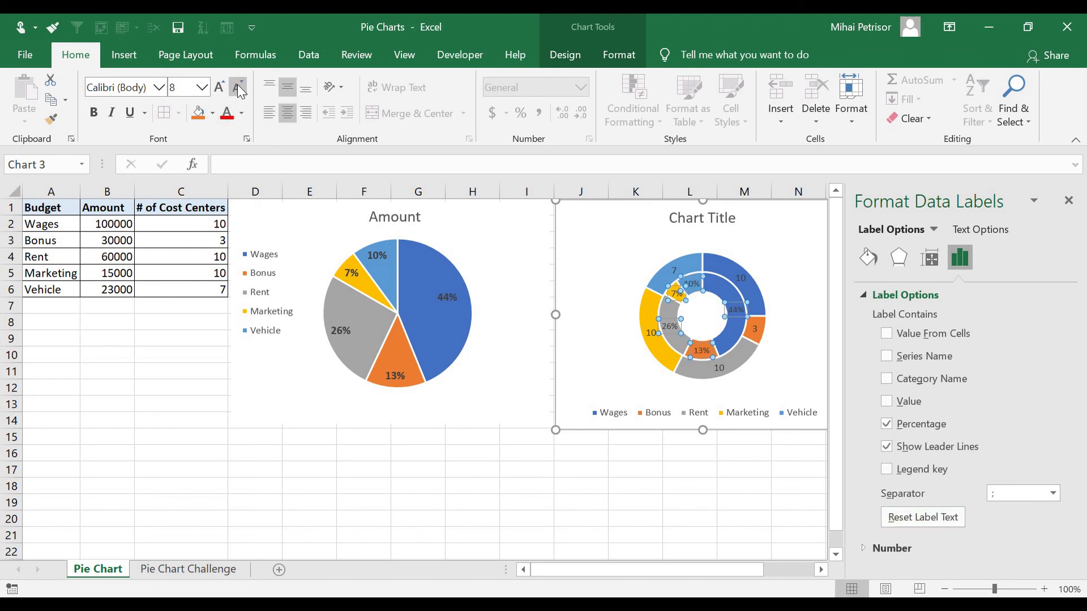
pyautogui.click(237, 84)
pyautogui.click(237, 84)
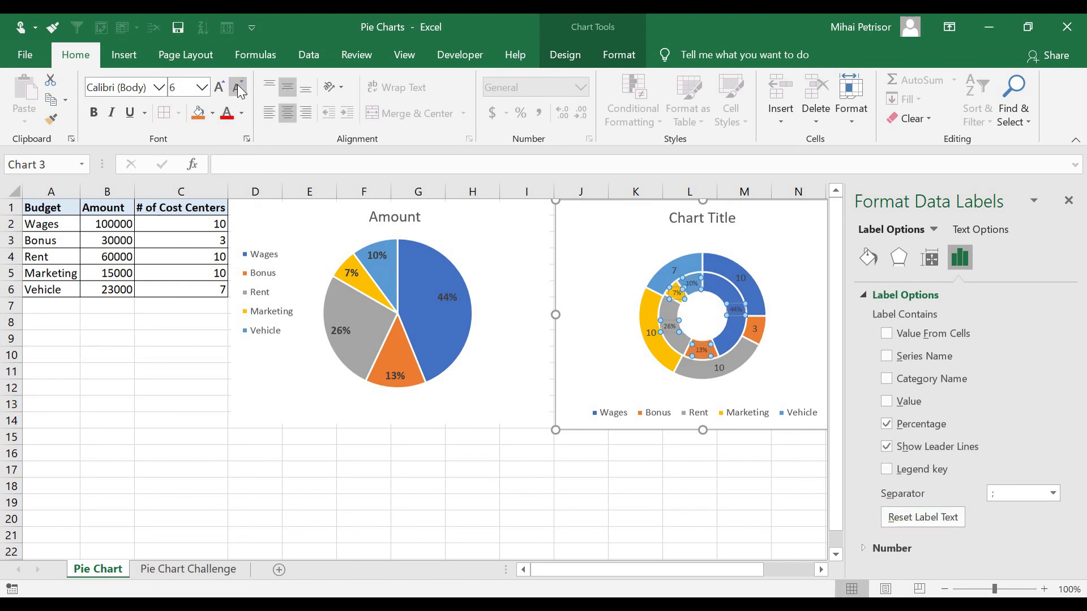
pyautogui.click(781, 393)
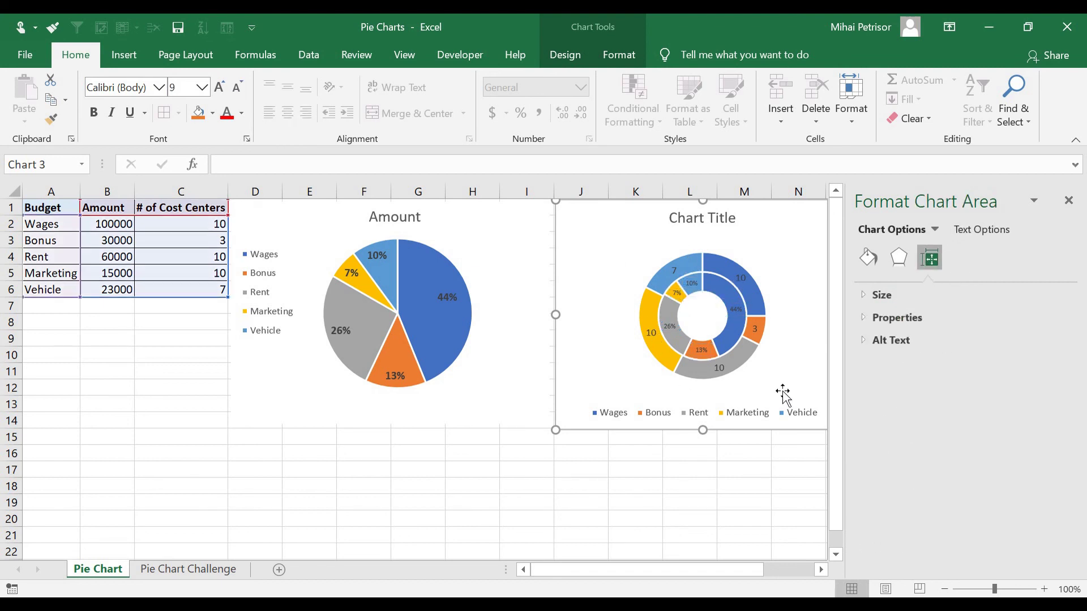
pyautogui.click(1068, 200)
# - Replace the doughnut chart's placeholder title with new text starting with "Budget per"
pyautogui.click(700, 221)
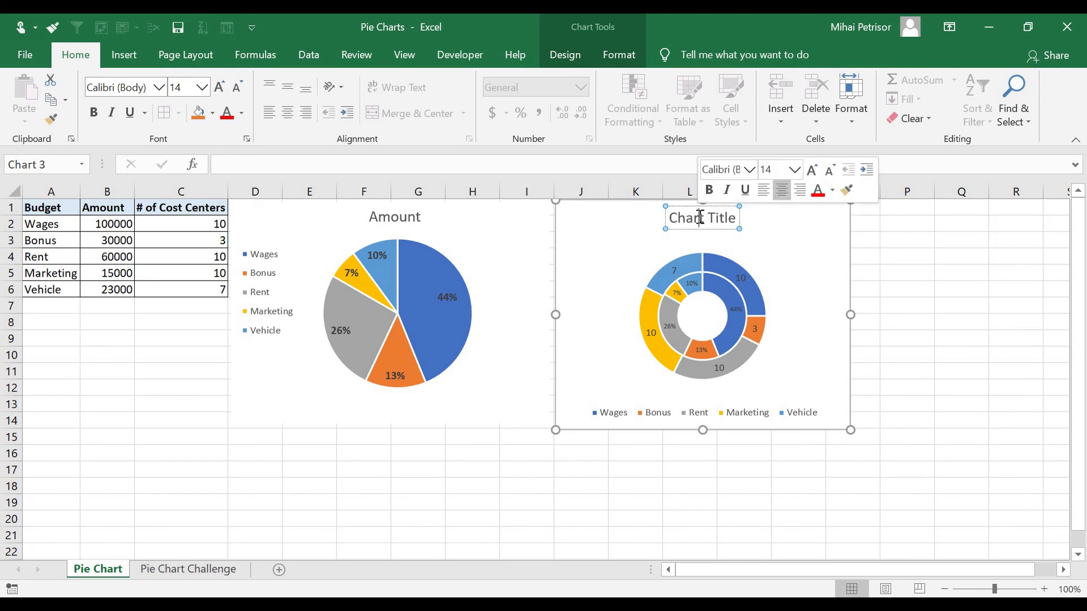
pyautogui.tripleClick(700, 221)
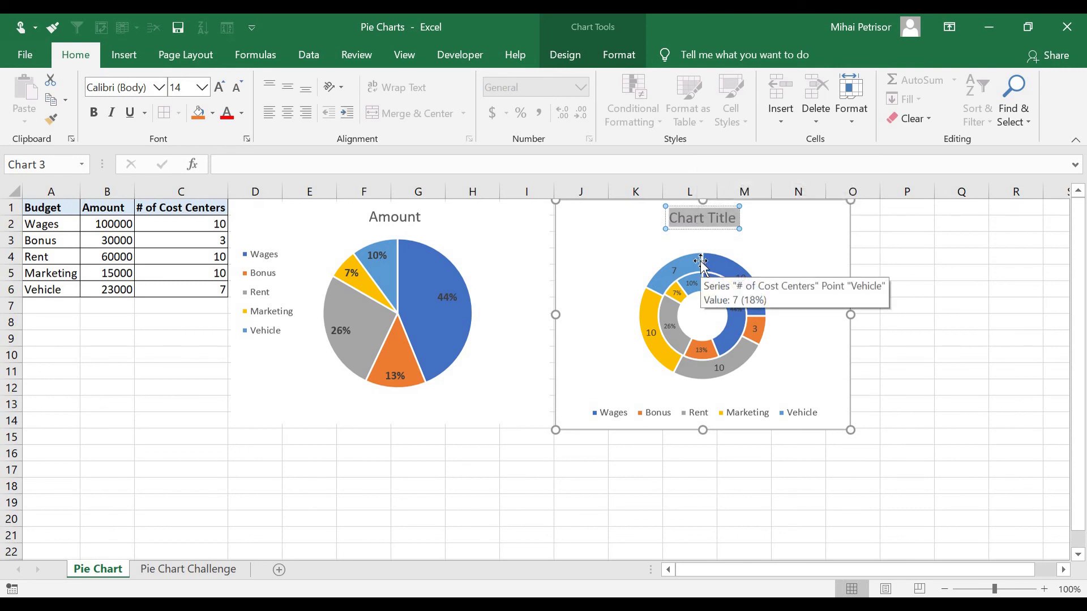
pyautogui.write('Am')
pyautogui.press('BackSpace')
pyautogui.press('BackSpace')
pyautogui.write('Budgets')
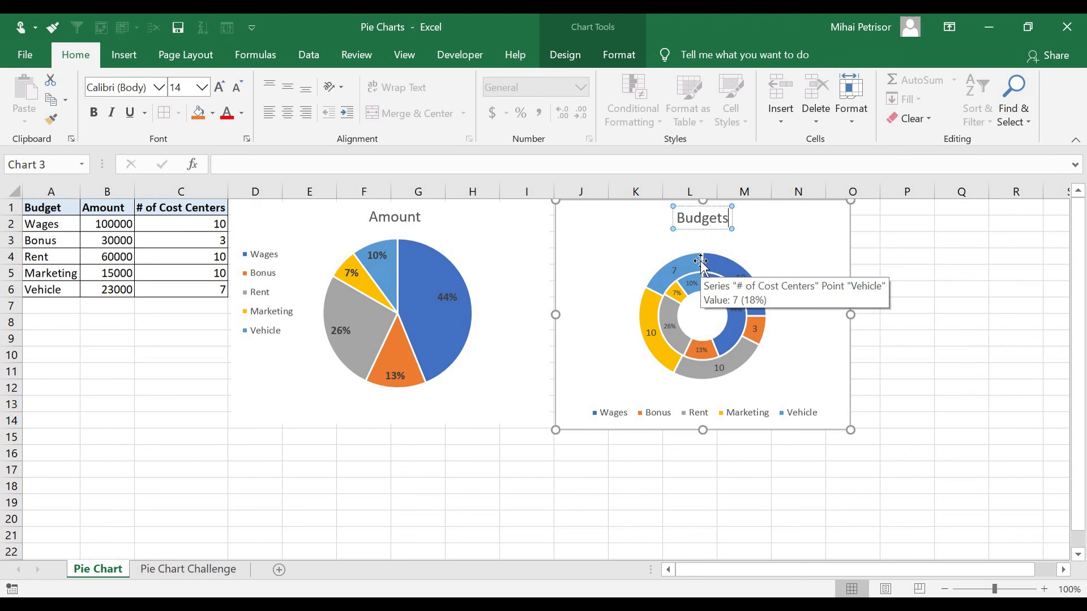
pyautogui.press('BackSpace')
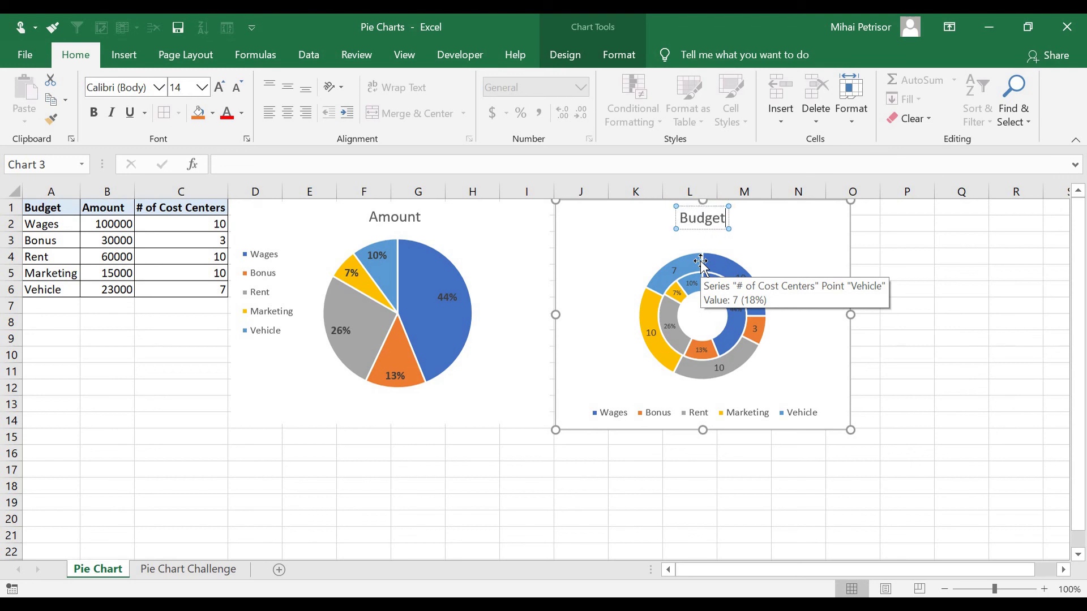
pyautogui.write('per')
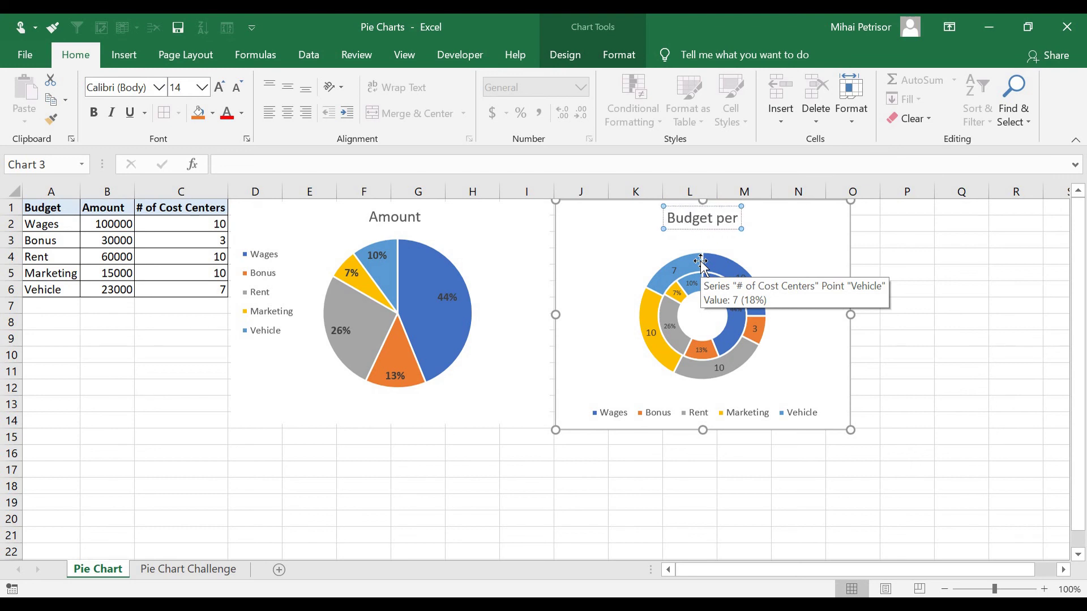
pyautogui.write(' Coc')
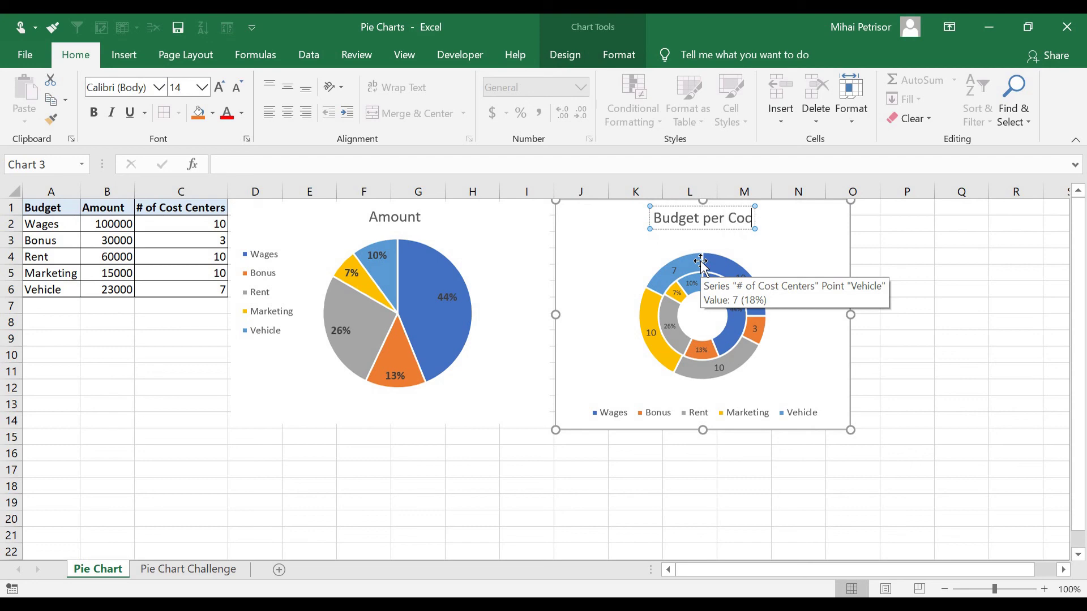